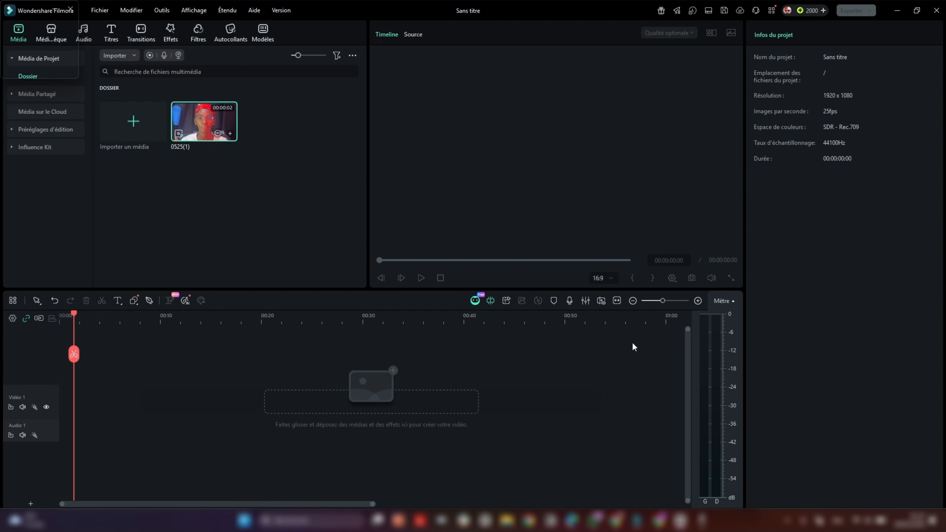
- Place the 0525(1) clip at the start of the Vidéo 1 track and scrub through it in full-screen preview
drag(204, 123, 60, 428)
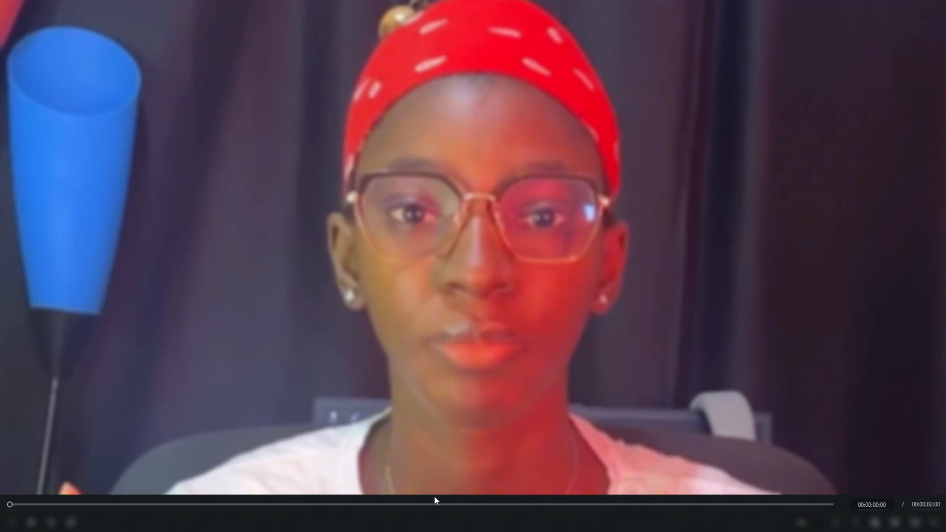
drag(434, 503, 707, 505)
key(Escape)
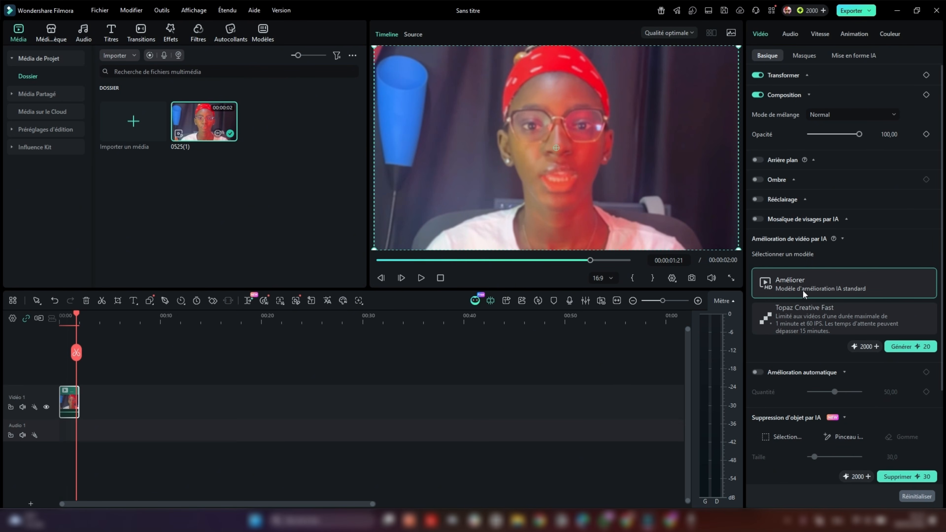
- Generate an AI enhancement of the 0525(1) clip with the standard Améliorer model and scrub through the result
scroll(885, 292, down, 1)
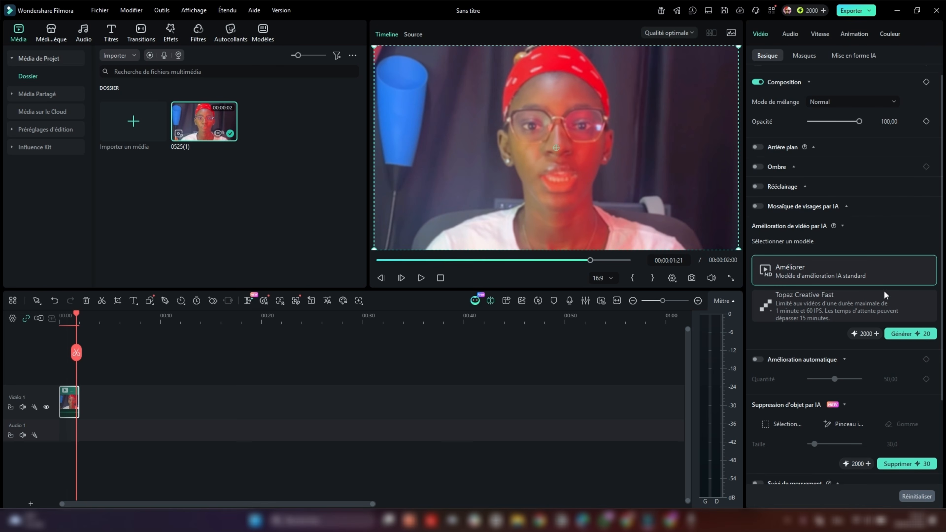
click(907, 328)
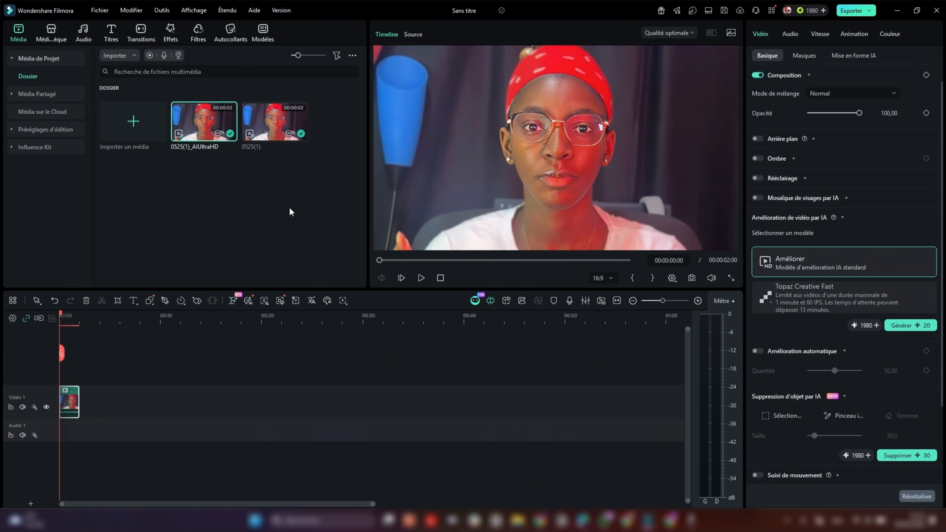
drag(62, 357, 80, 357)
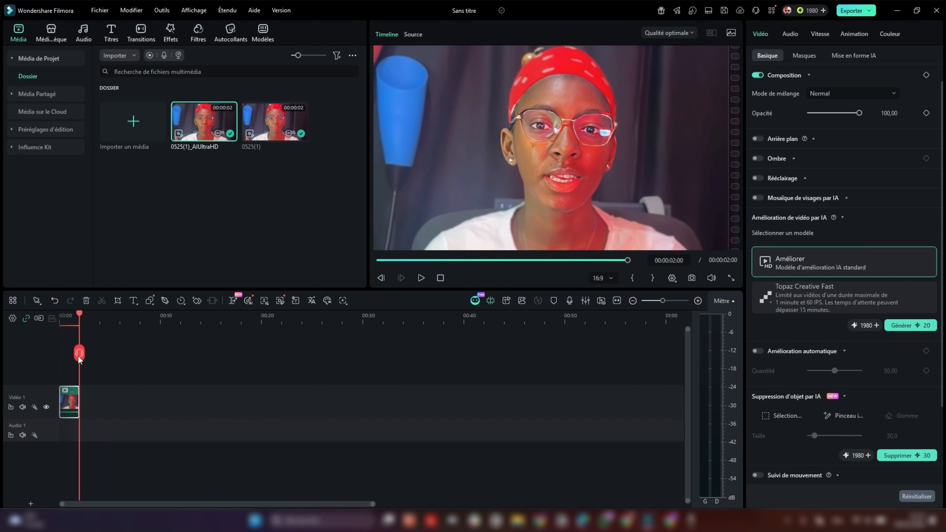
- Append the original 0525(1) clip directly after the enhanced one on Vidéo 1 and return the playhead to the start
drag(273, 111, 89, 402)
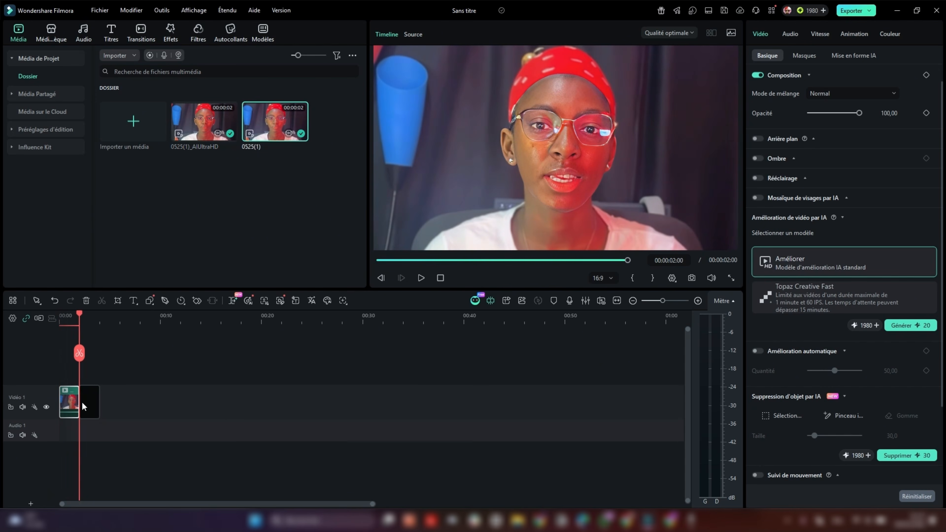
drag(79, 353, 61, 343)
mouse_move(205, 142)
mouse_down()
mouse_move(231, 133)
mouse_move(259, 301)
mouse_move(150, 380)
mouse_move(229, 206)
mouse_move(212, 146)
mouse_up()
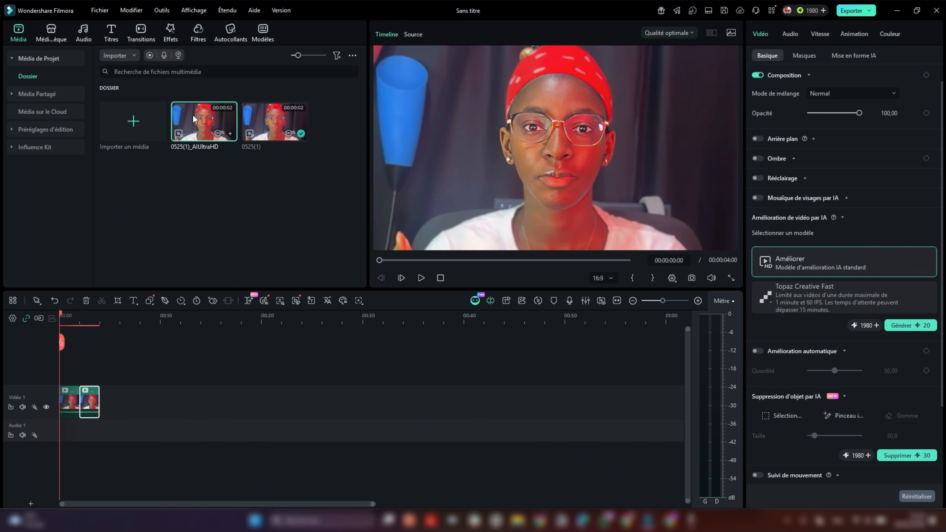
drag(210, 129, 228, 142)
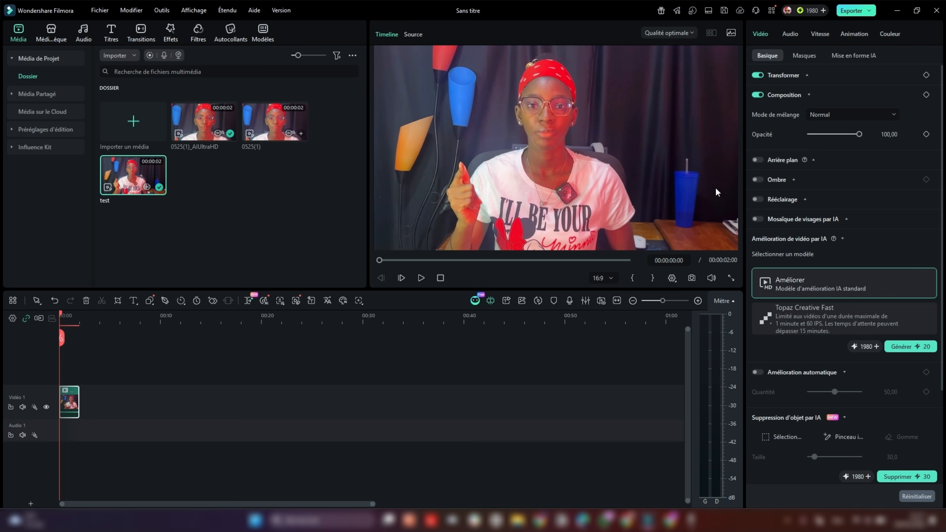
- Paint over the blue cup beside the speaker in the test clip with the smart brush of the AI object removal
drag(59, 348, 74, 354)
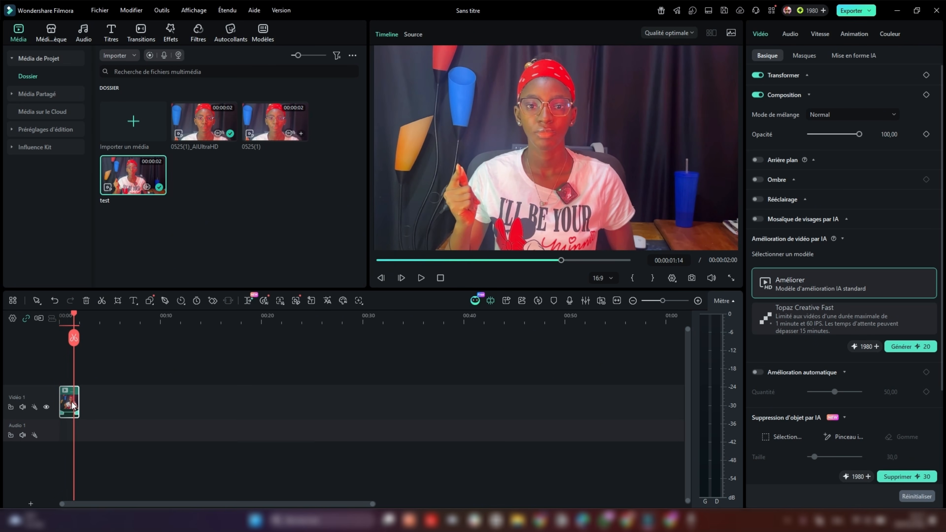
scroll(831, 404, down, 3)
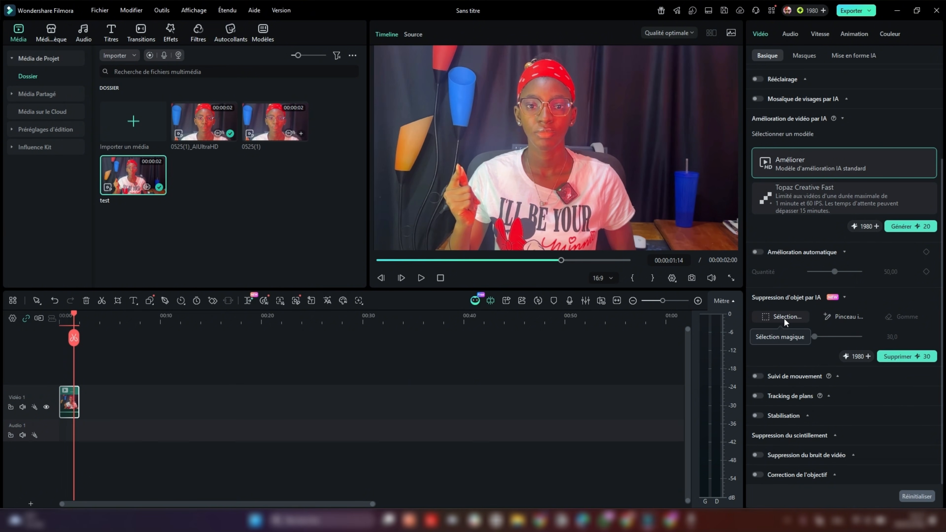
click(847, 316)
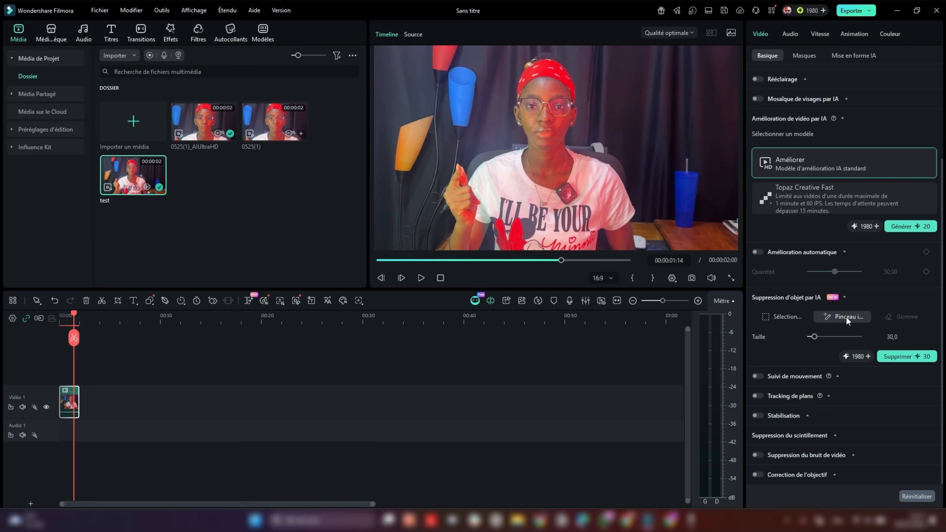
mouse_move(679, 158)
mouse_down()
mouse_move(693, 176)
mouse_move(682, 188)
mouse_move(687, 224)
mouse_move(692, 185)
mouse_up()
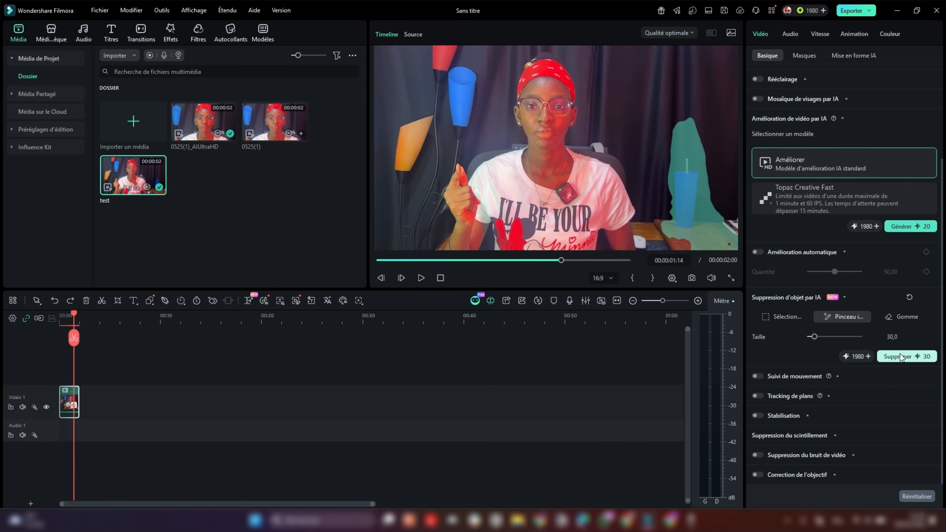
- Reset the removal brush size to 30 and run the AI removal of the painted cup area
mouse_move(816, 338)
mouse_down()
mouse_move(839, 338)
mouse_move(809, 337)
mouse_up()
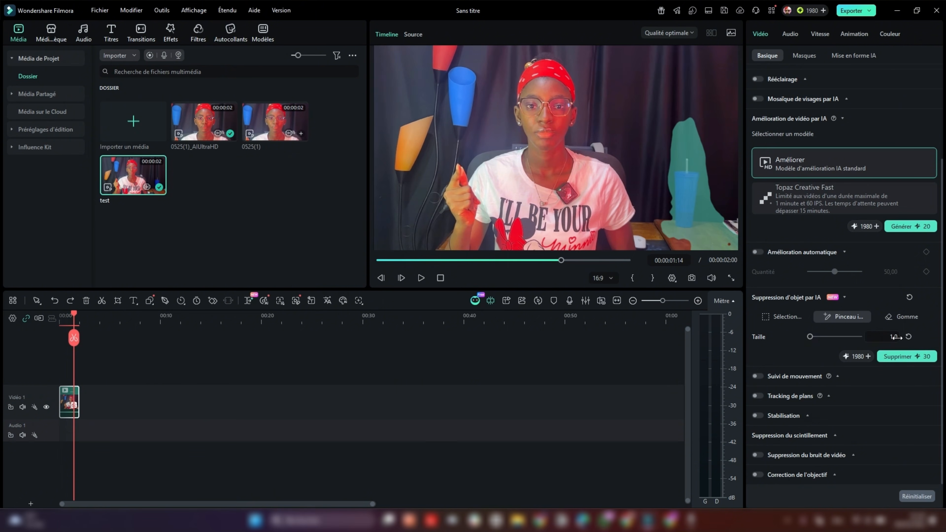
click(909, 337)
click(897, 357)
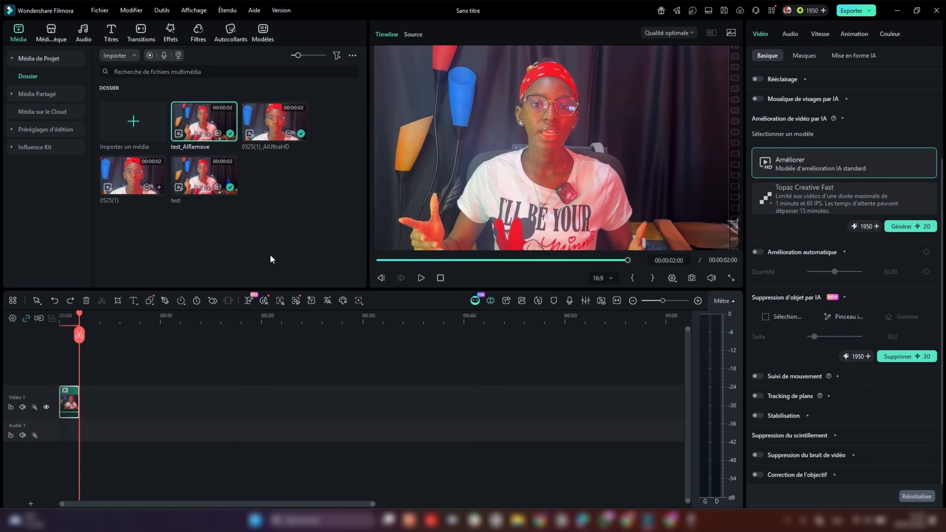
- Append the original test clip after the AI-removed version on Vidéo 1 and check the cleaned shot in full screen
drag(79, 335, 60, 336)
drag(203, 175, 89, 402)
mouse_move(63, 337)
mouse_down()
mouse_move(99, 337)
mouse_move(59, 332)
mouse_up()
click(731, 278)
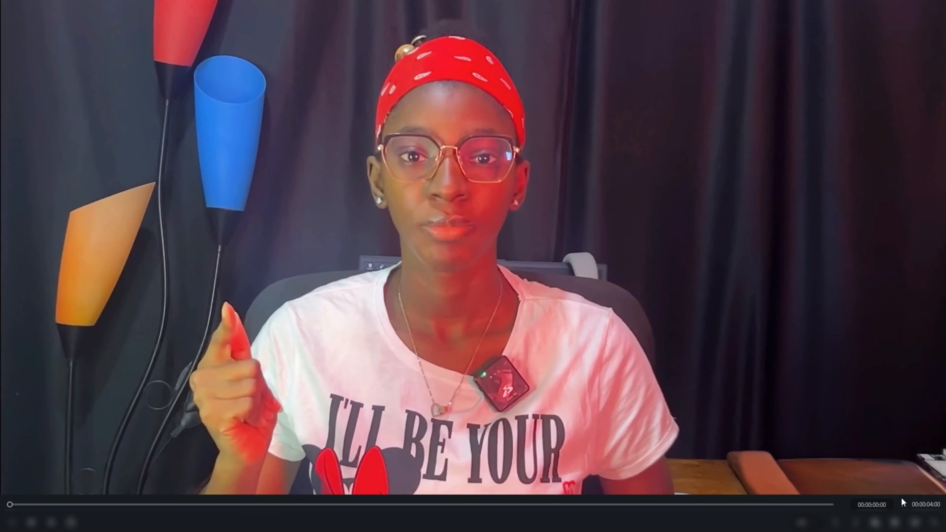
click(929, 521)
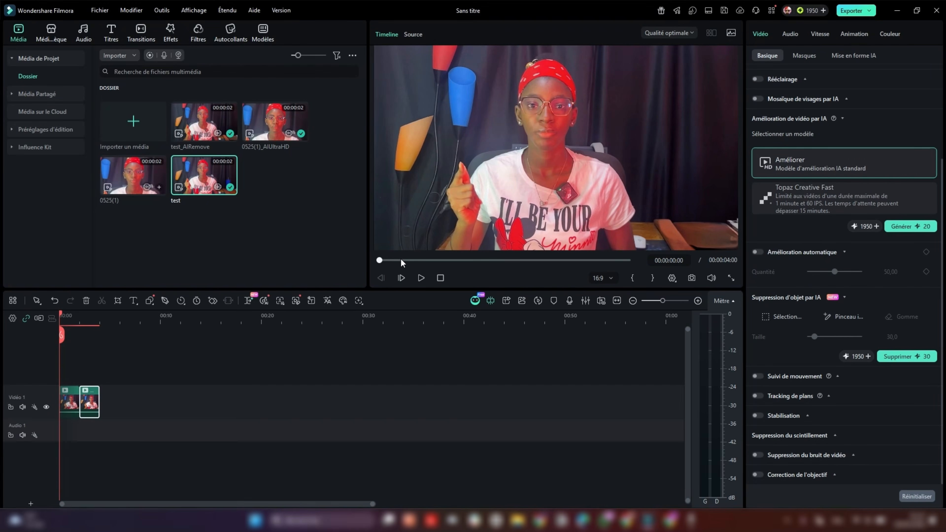
click(314, 213)
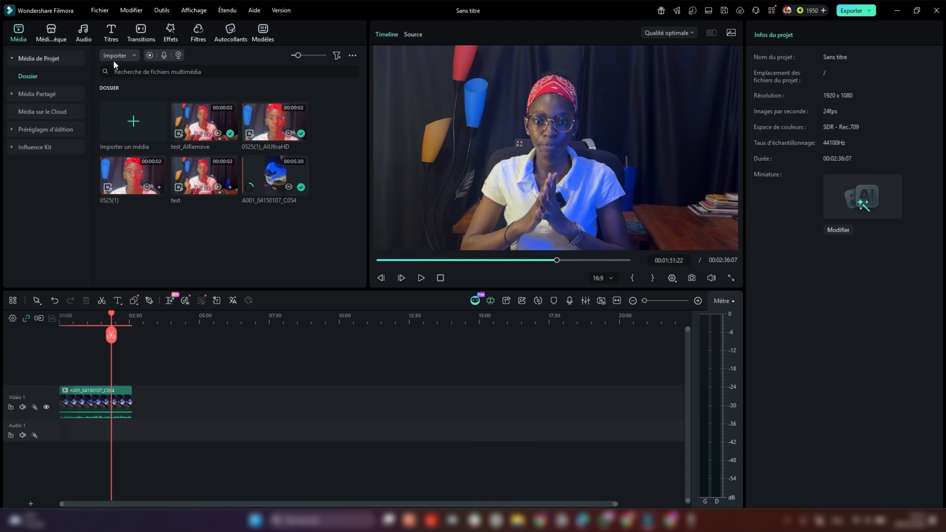
- Set up AI speech-to-text subtitles for the entire timeline sequence with Français (France) as the transcription language
click(105, 29)
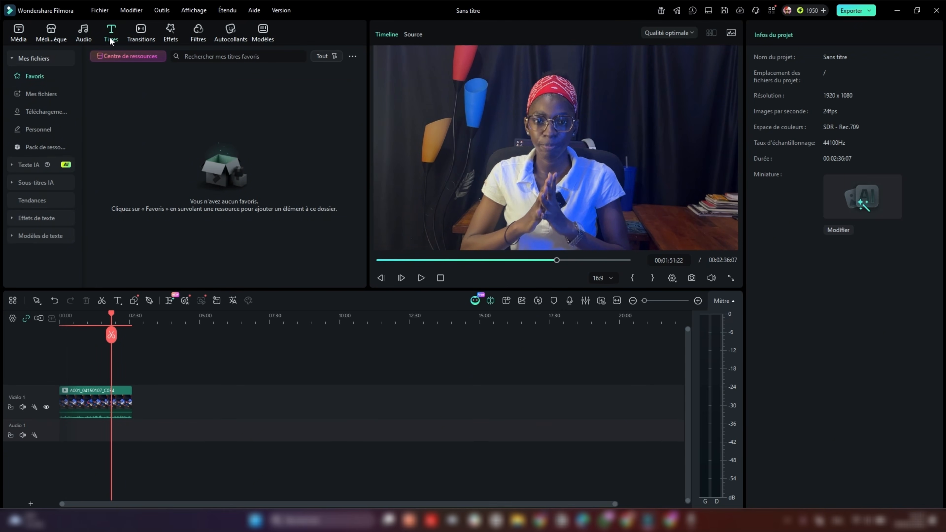
click(35, 182)
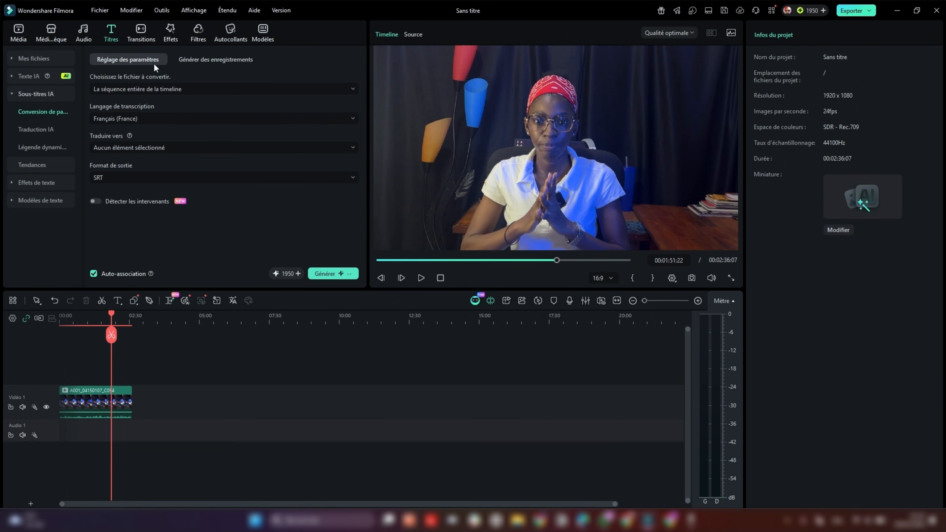
click(167, 90)
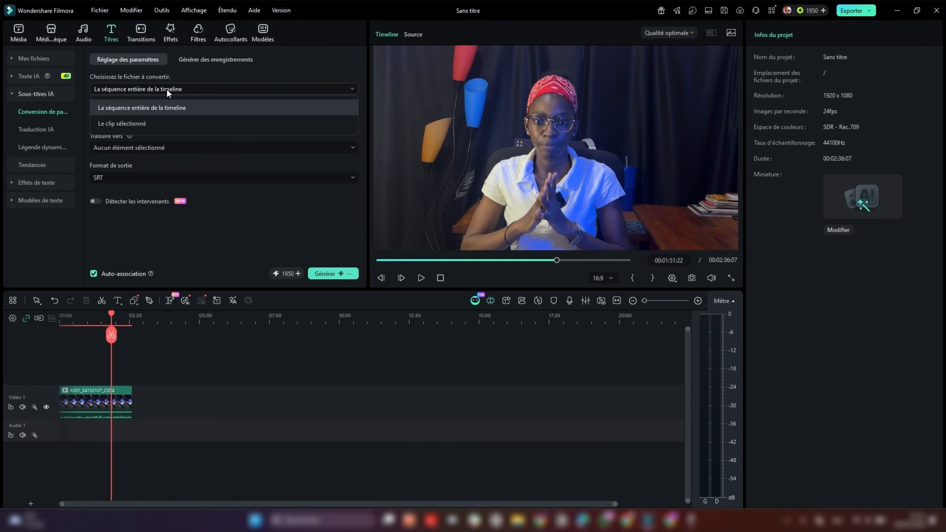
click(167, 89)
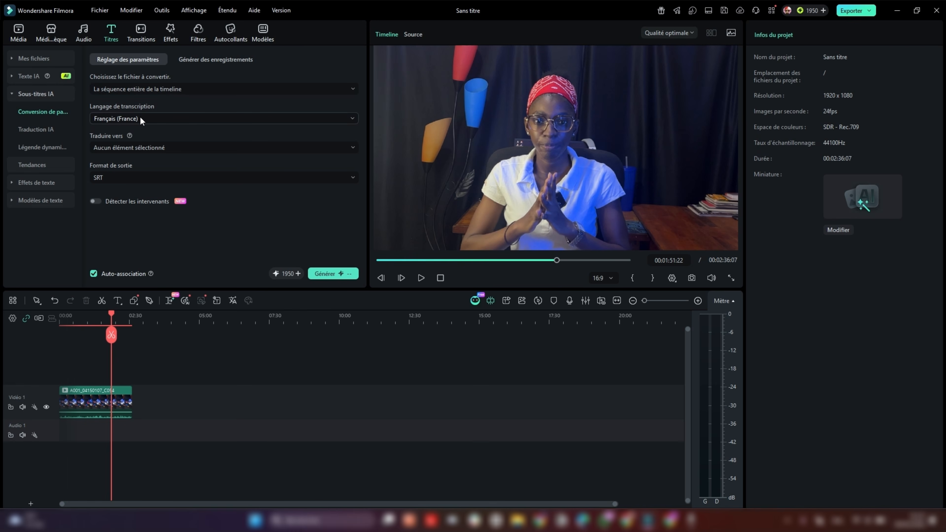
click(152, 119)
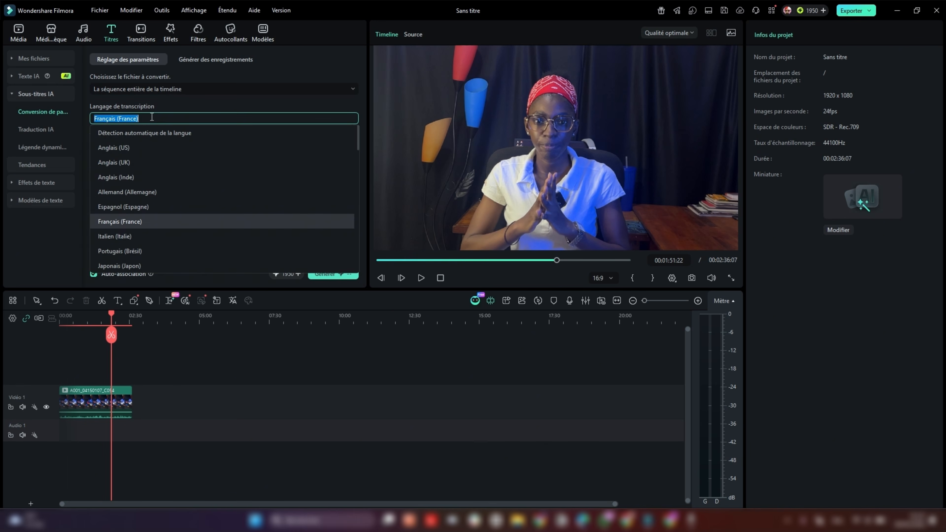
click(171, 222)
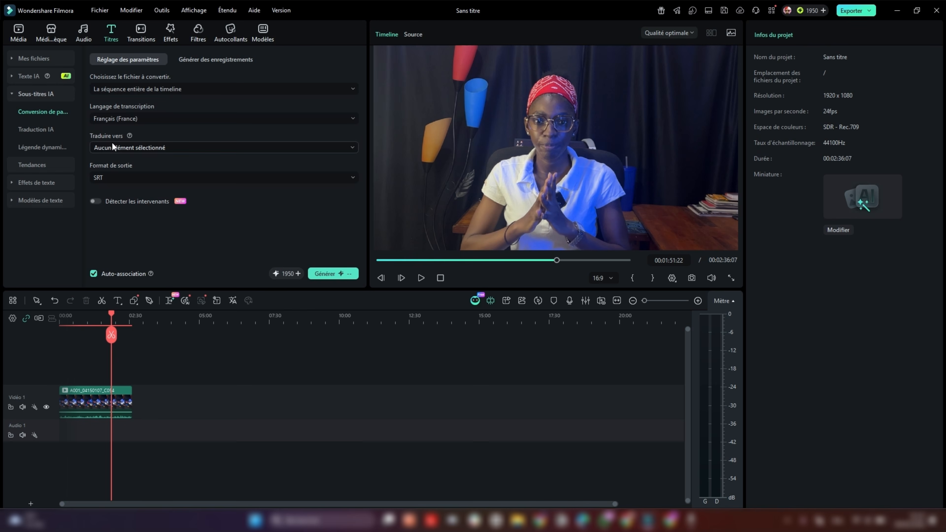
- Set the subtitle translation language to Anglais (US) and generate the subtitles in SRT format
click(158, 149)
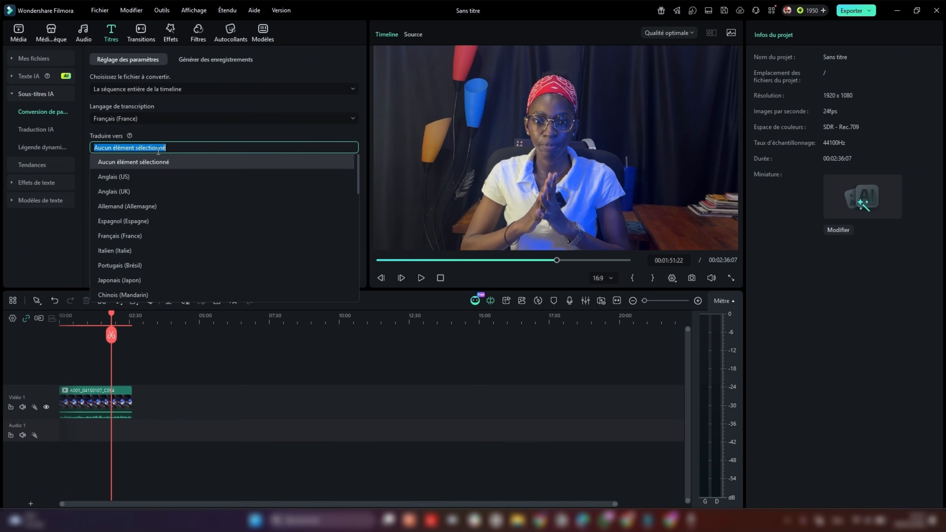
click(125, 181)
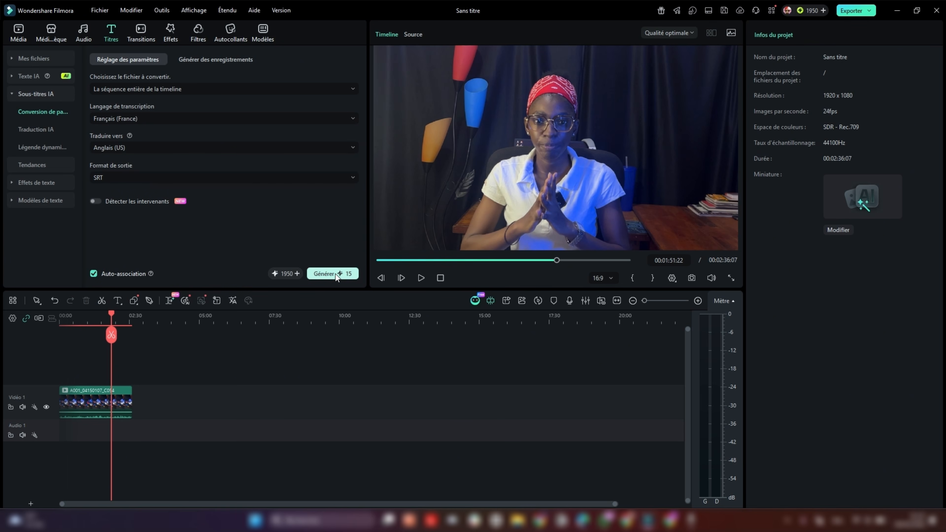
click(325, 275)
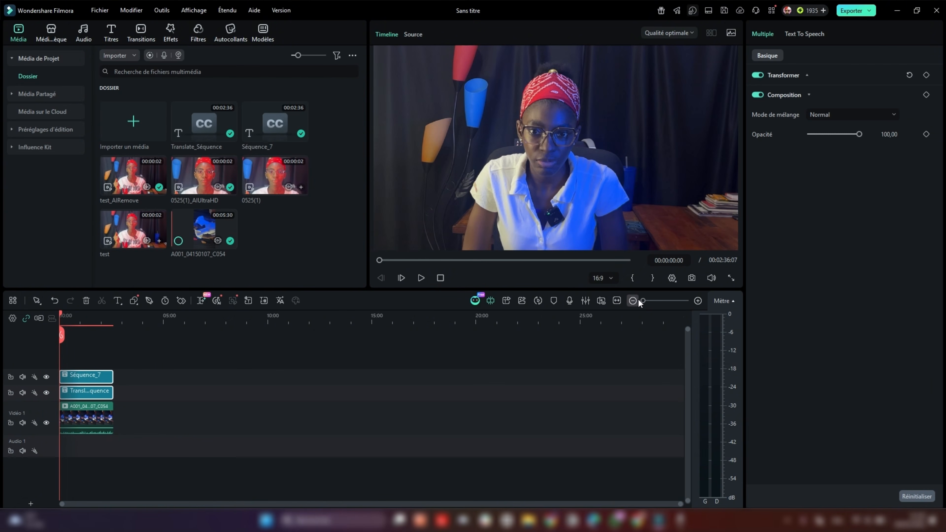
- Examine the original and translated subtitle tracks at several points along the timeline
click(654, 301)
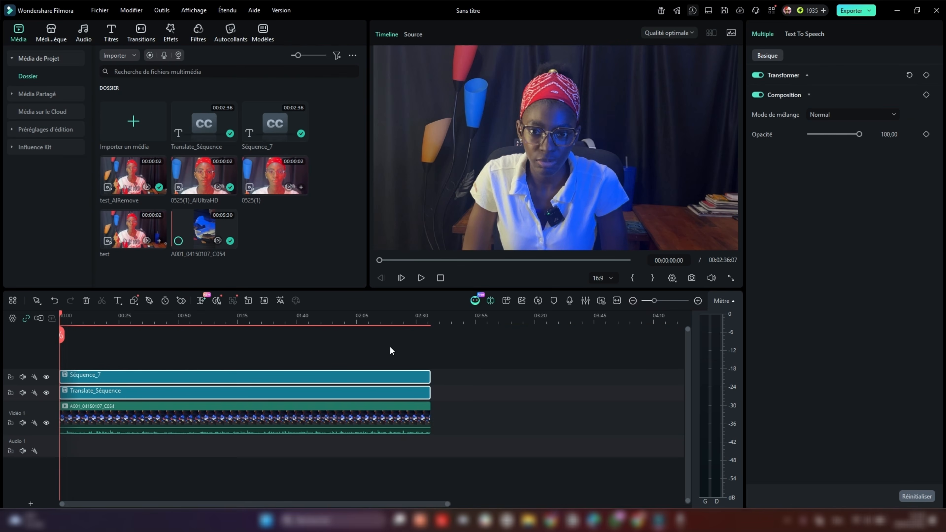
click(359, 322)
click(298, 380)
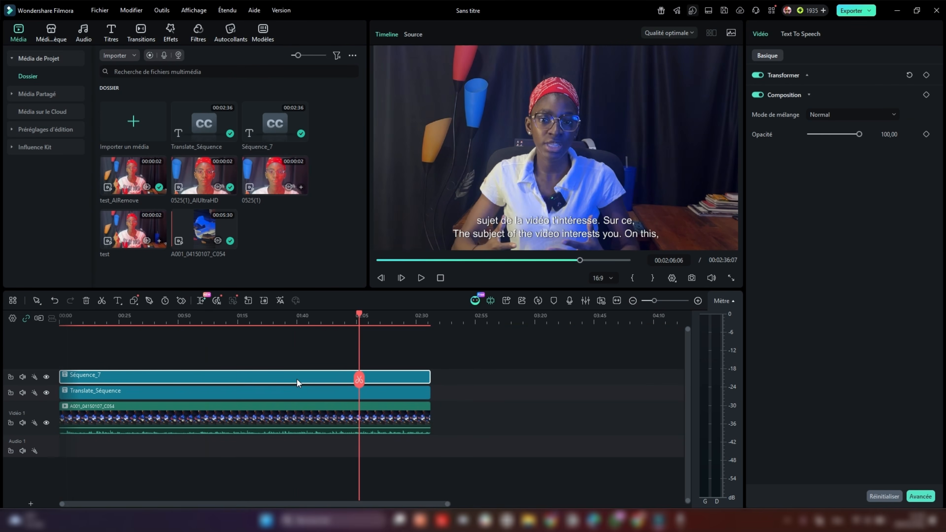
drag(359, 379, 29, 365)
click(268, 396)
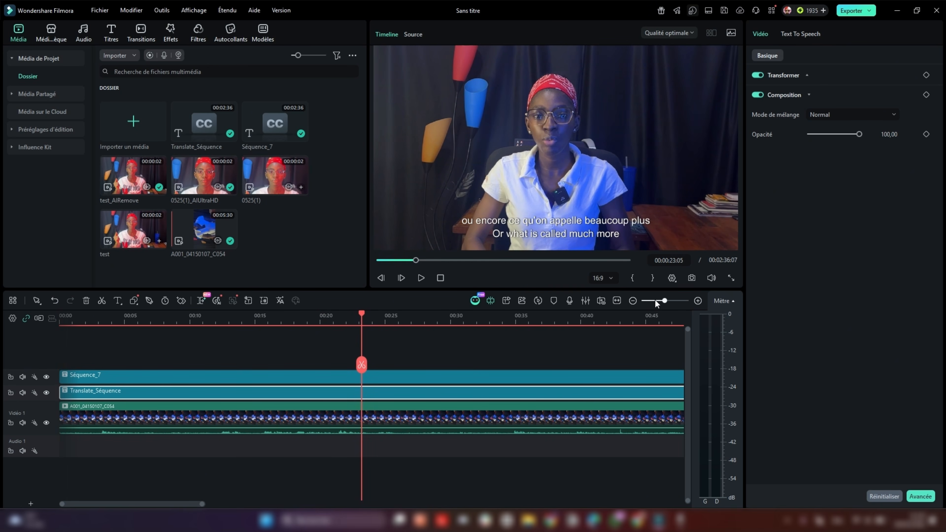
drag(665, 301, 655, 304)
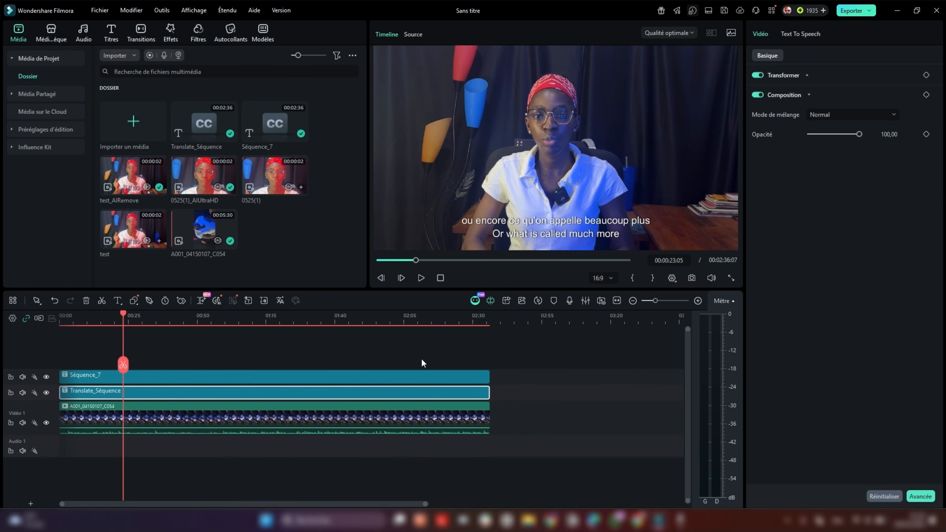
click(382, 323)
click(394, 368)
click(398, 377)
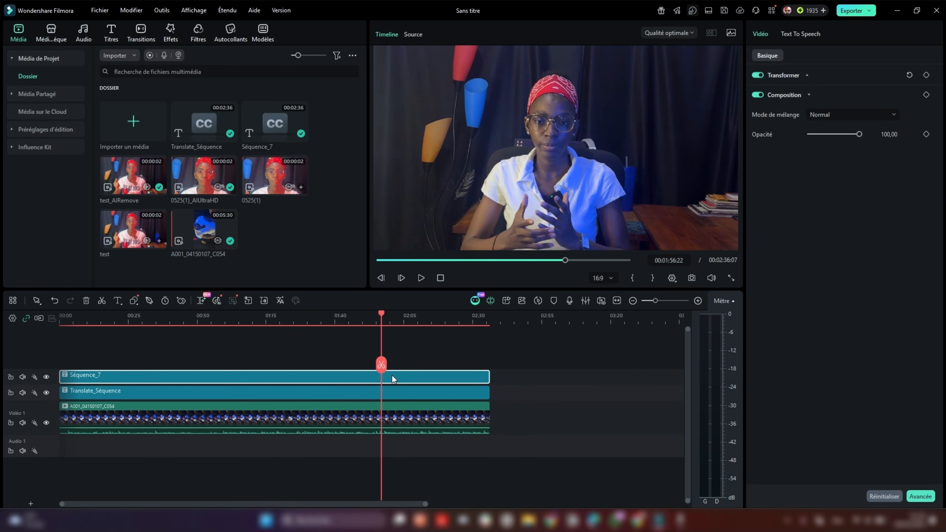
drag(382, 366, 434, 376)
click(436, 397)
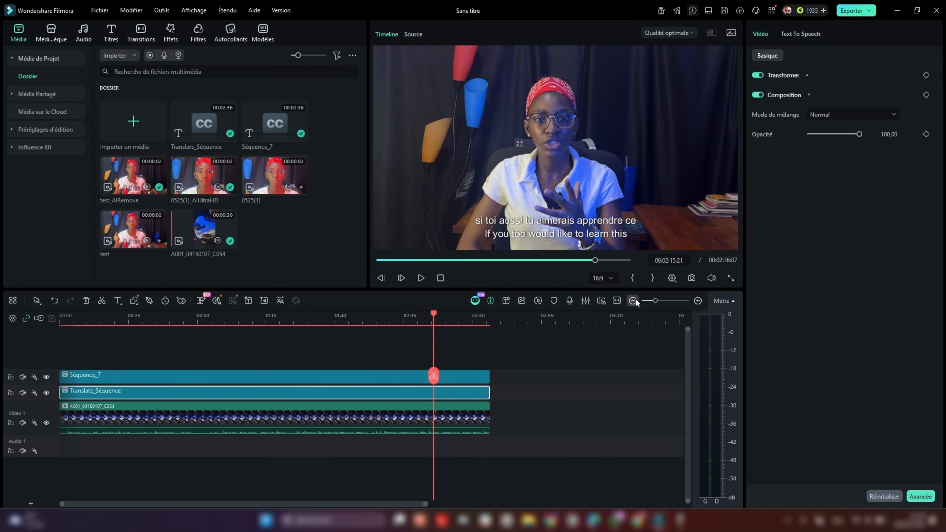
- Select both subtitle files in the media library and both subtitle clips on the timeline, finishing on the Séquence_7 clip alone
drag(330, 119, 209, 123)
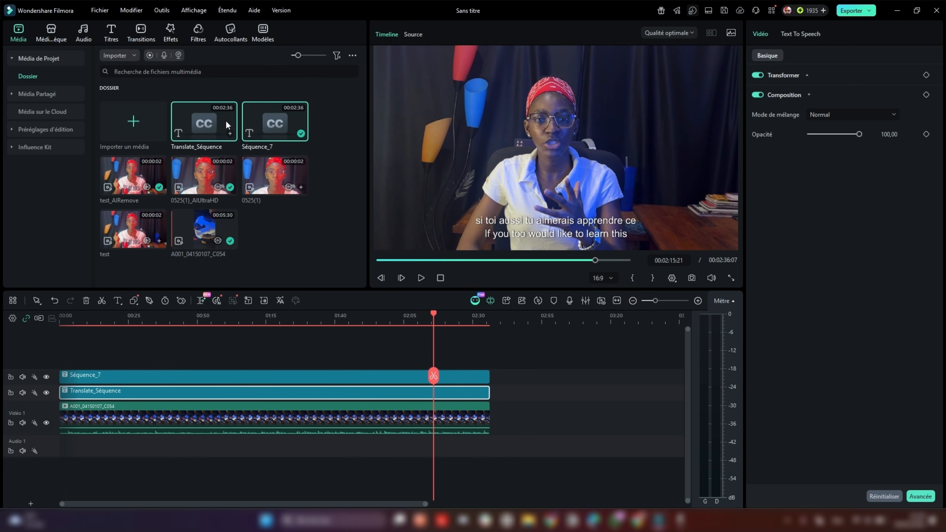
drag(268, 355, 314, 391)
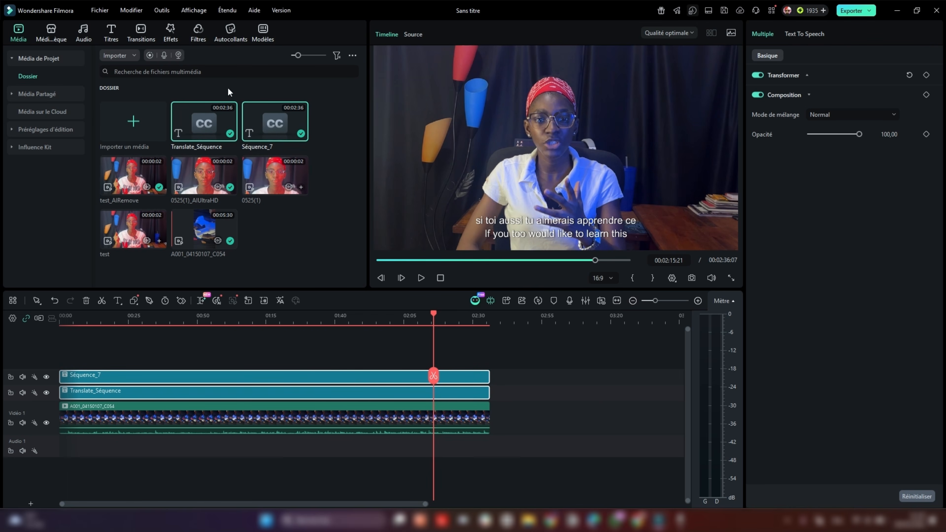
click(275, 380)
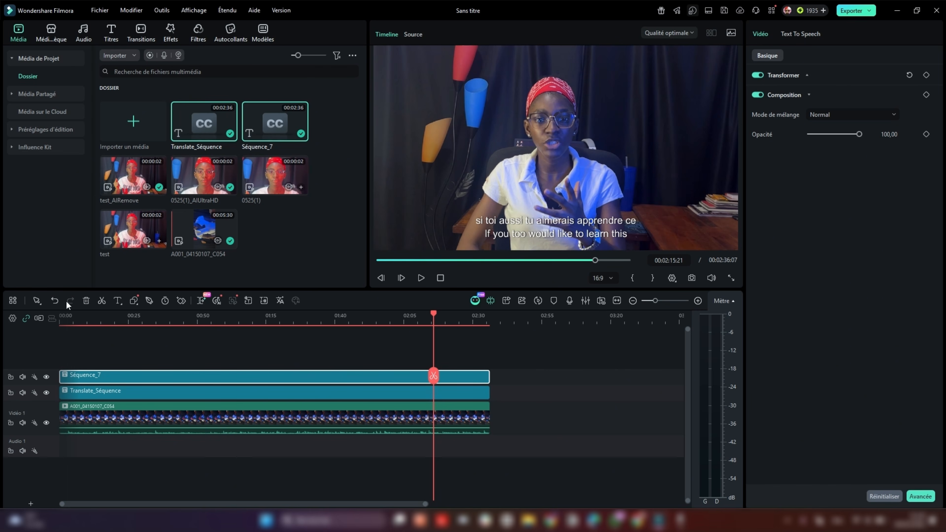
- Delete the Séquence_7 clip from the timeline and open the Translate_Séquence clip near 00:01:44 in the subtitle editor
click(86, 300)
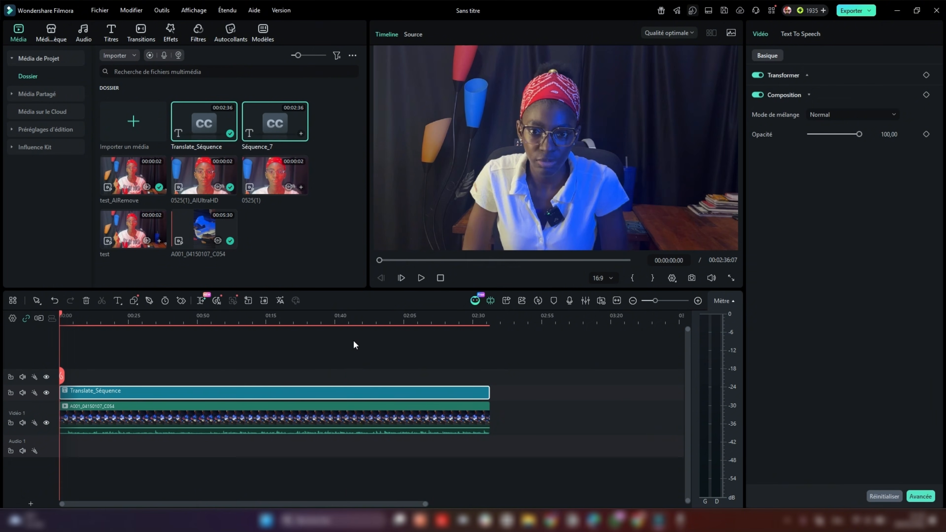
click(349, 317)
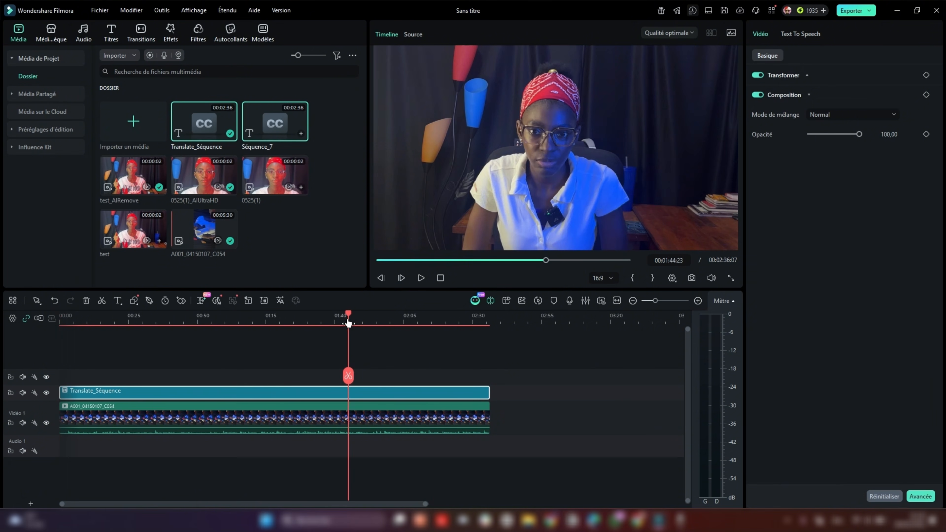
double_click(392, 393)
- Look through the translated subtitle lines and select "If you are interested in the subject of the video,"
scroll(544, 226, down, 5)
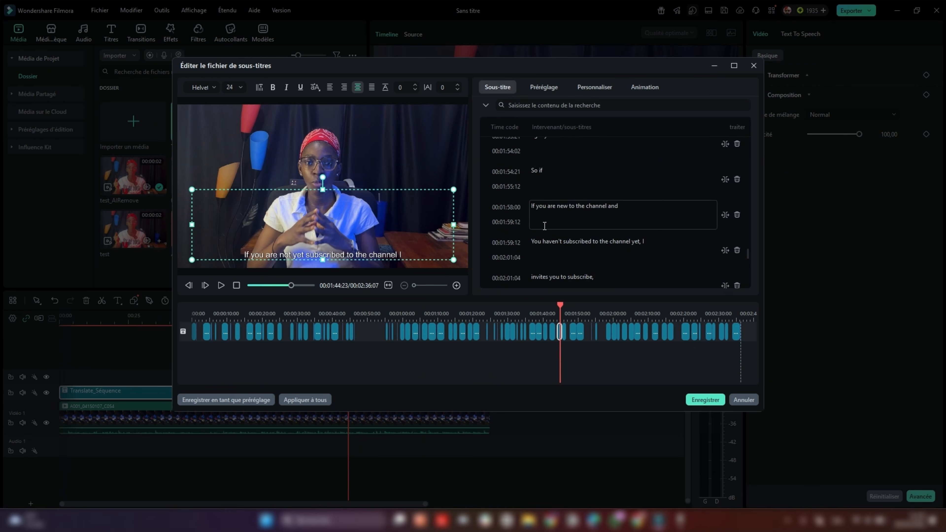
scroll(545, 226, up, 5)
click(542, 167)
scroll(546, 176, up, 6)
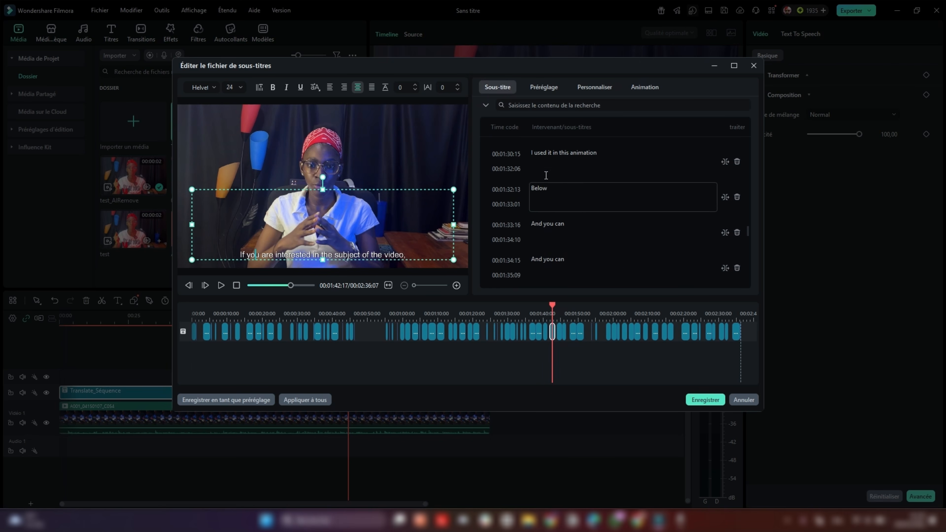
scroll(546, 176, up, 4)
- Browse the cloud and local fonts for the selected subtitle, keep Helvetica, and set its font size to 30
click(194, 89)
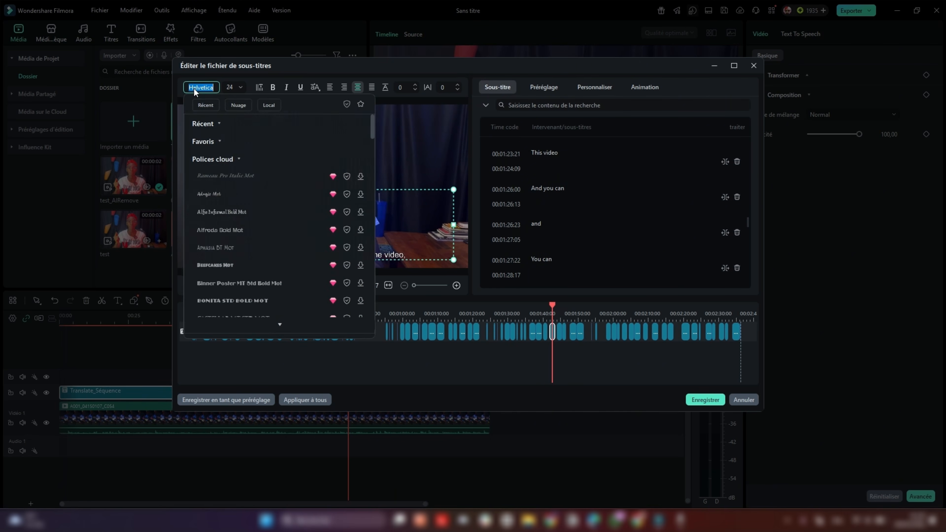
scroll(243, 179, down, 10)
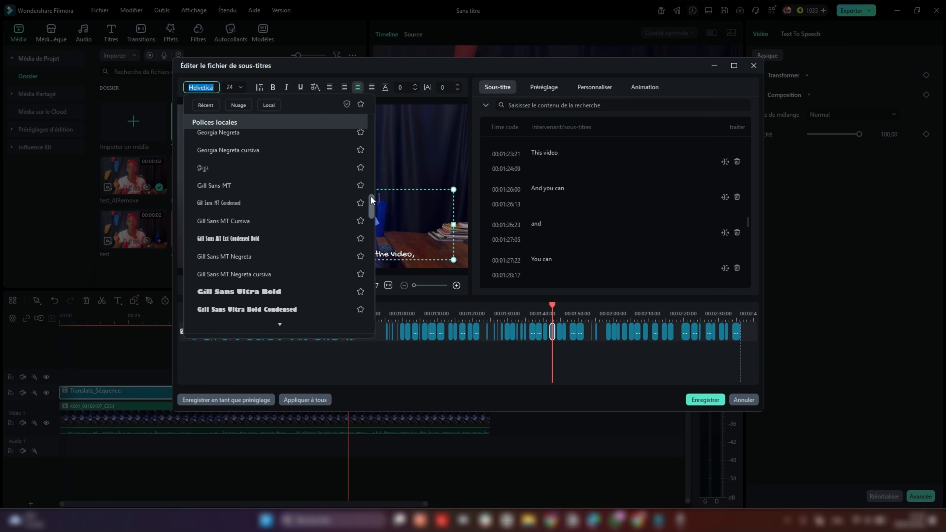
drag(372, 197, 370, 108)
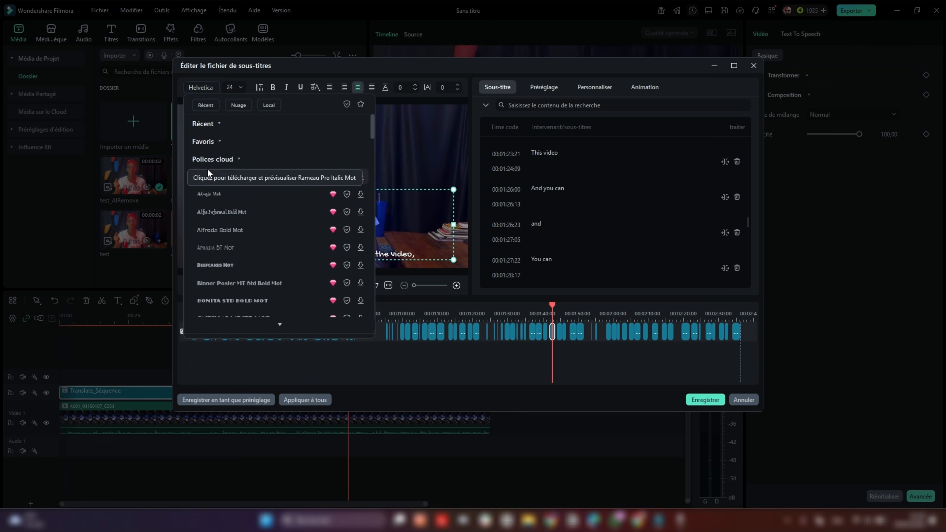
scroll(243, 239, down, 6)
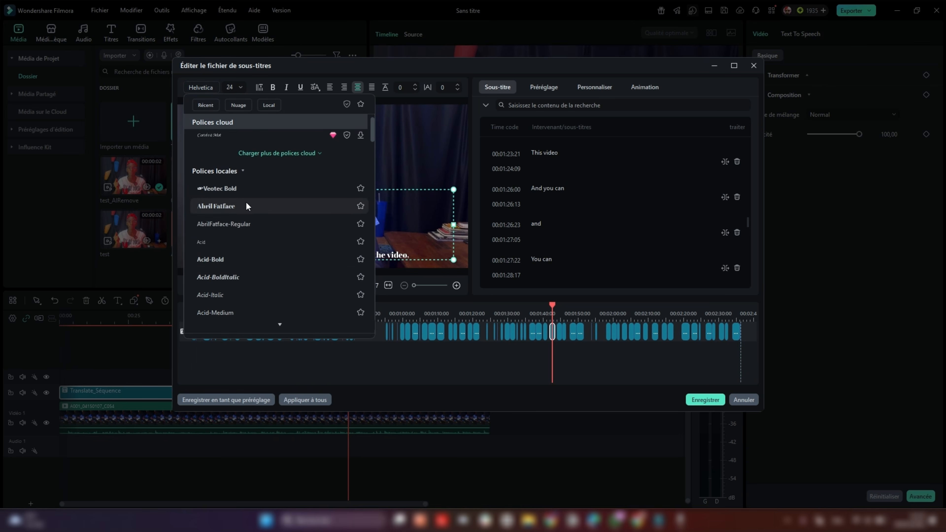
click(228, 89)
double_click(230, 87)
text(30)
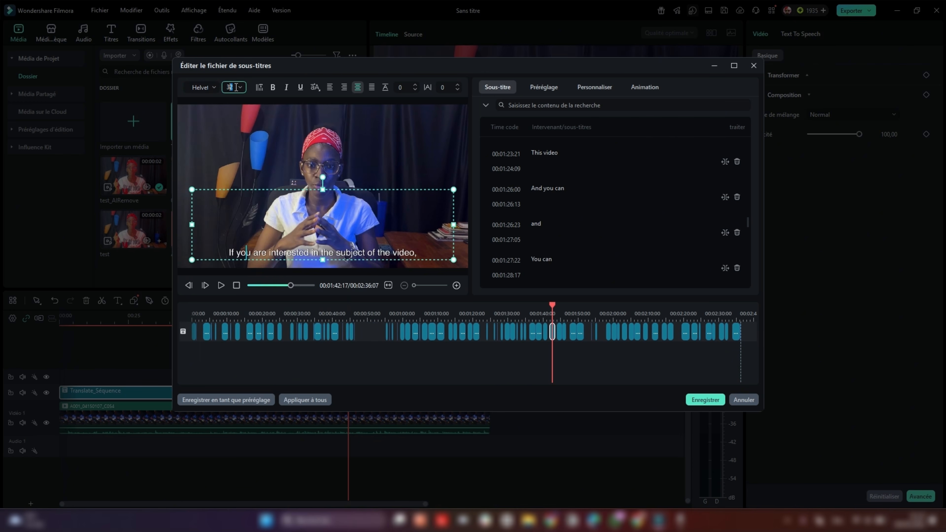
- Examine the subtitle style presets and the custom text, fill and outline options
click(542, 88)
scroll(596, 181, down, 2)
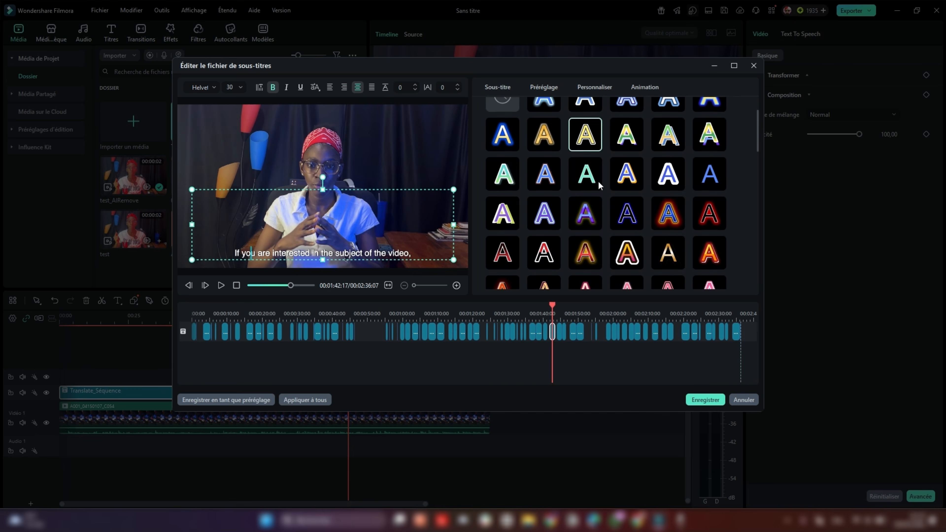
click(589, 88)
scroll(736, 265, down, 2)
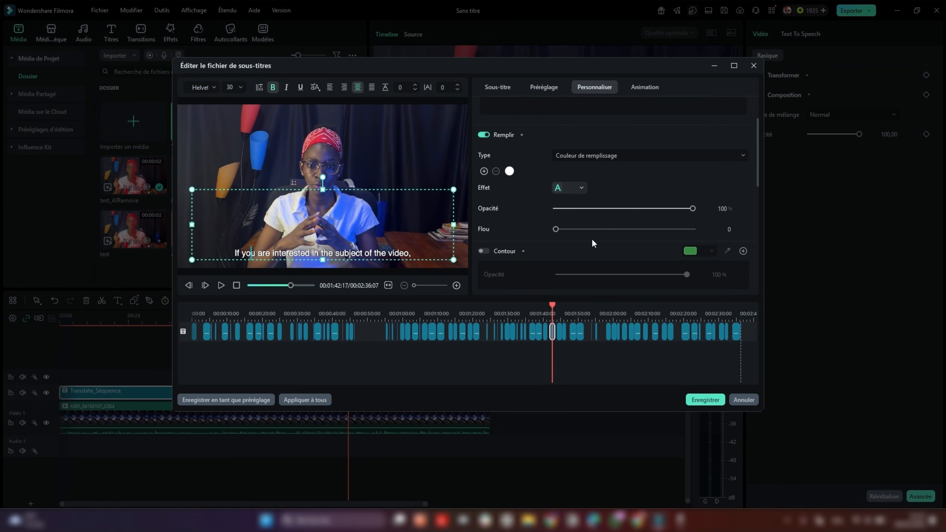
scroll(592, 241, down, 4)
scroll(592, 242, up, 6)
scroll(593, 243, up, 1)
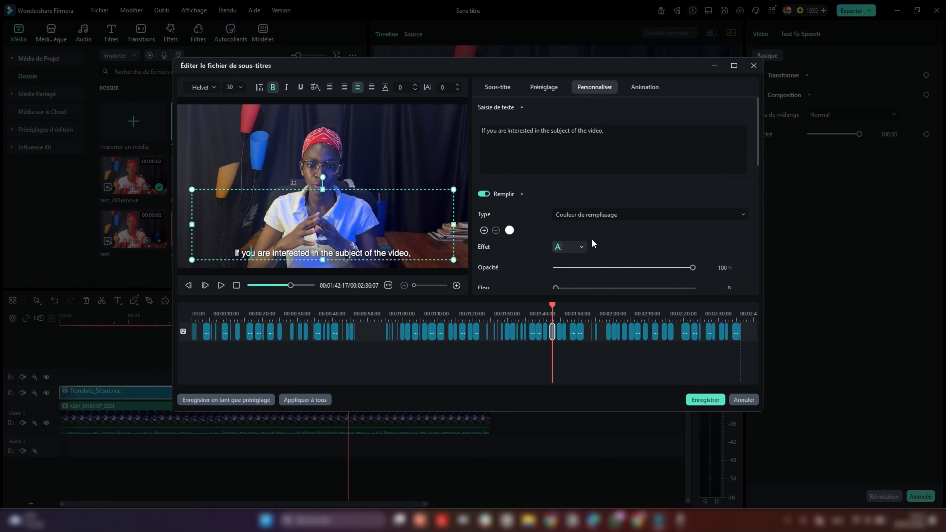
- Browse the entrance animations for the selected subtitle and apply a Zoomer animation from Mouvement & Trajectoire
click(641, 87)
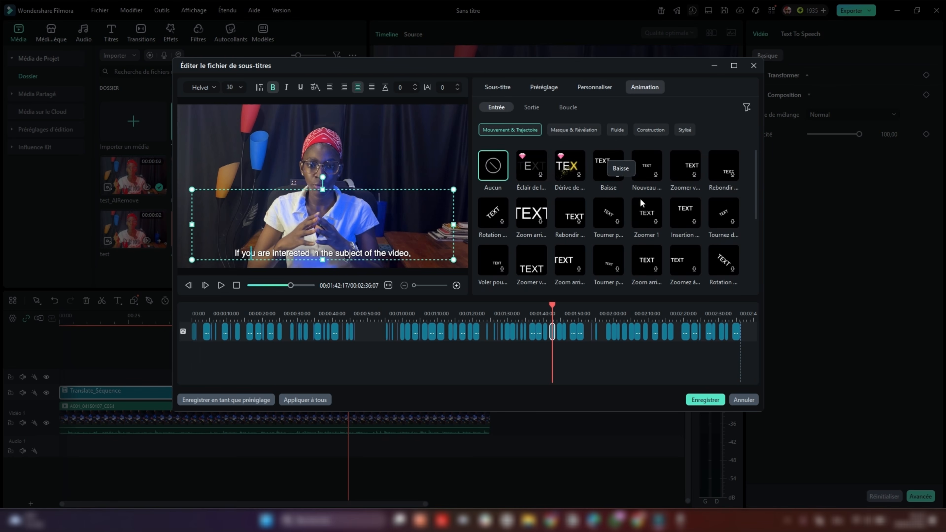
scroll(670, 208, down, 2)
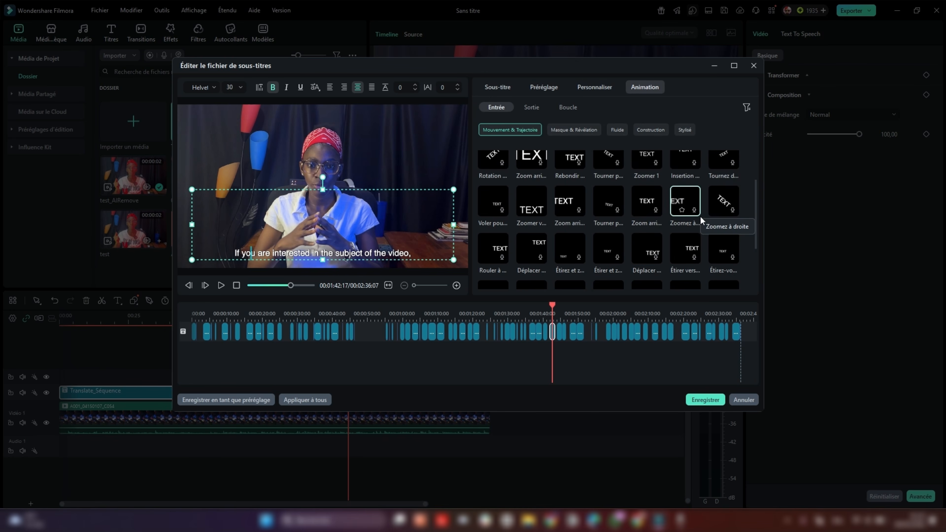
click(532, 198)
- Try selecting all subtitle blocks in the editor's timeline, clear the selection, and save the subtitle edits
drag(750, 351, 313, 322)
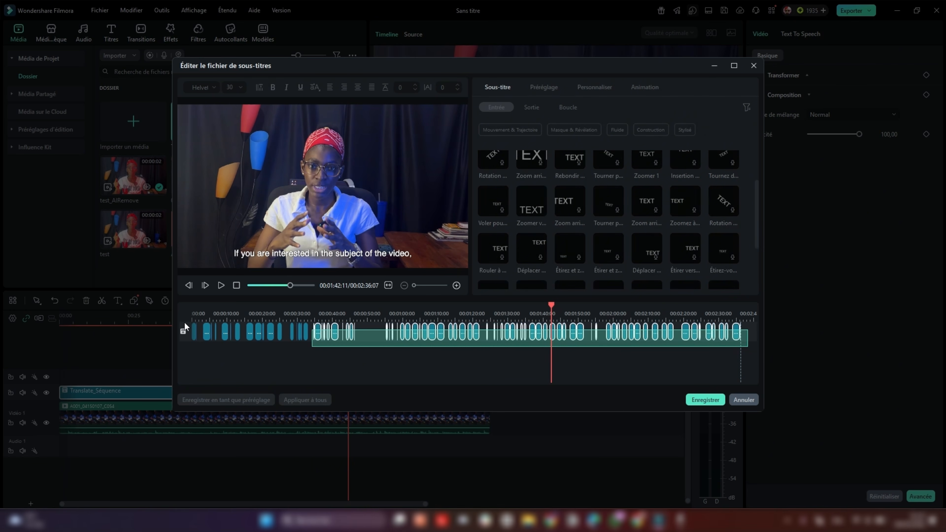
drag(167, 322, 155, 321)
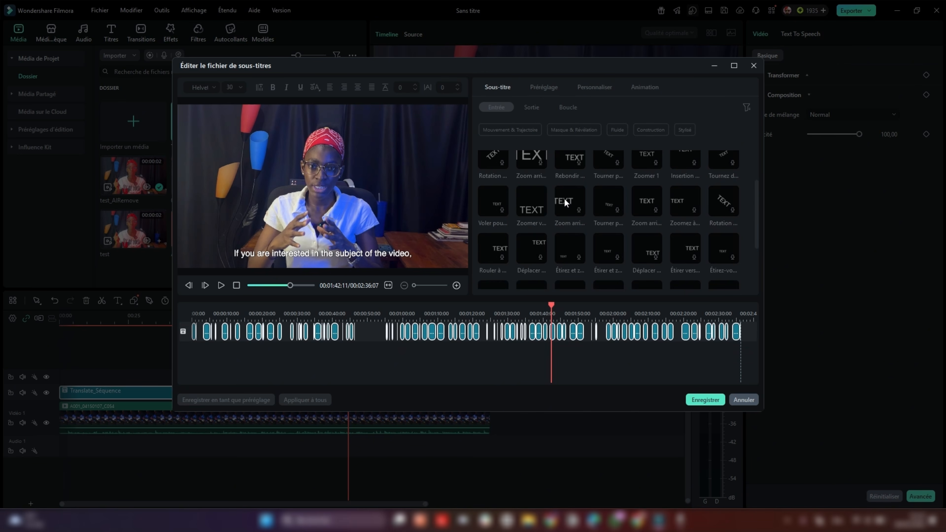
drag(552, 303, 552, 303)
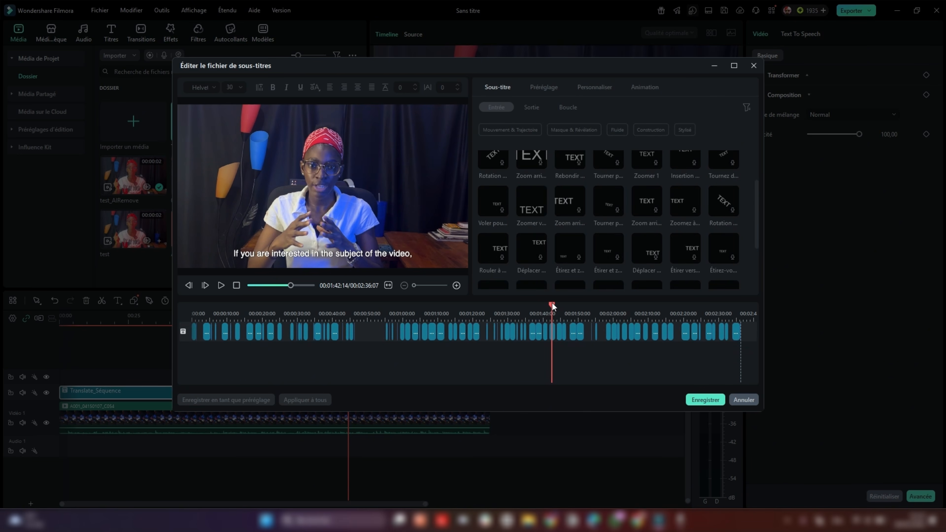
click(706, 403)
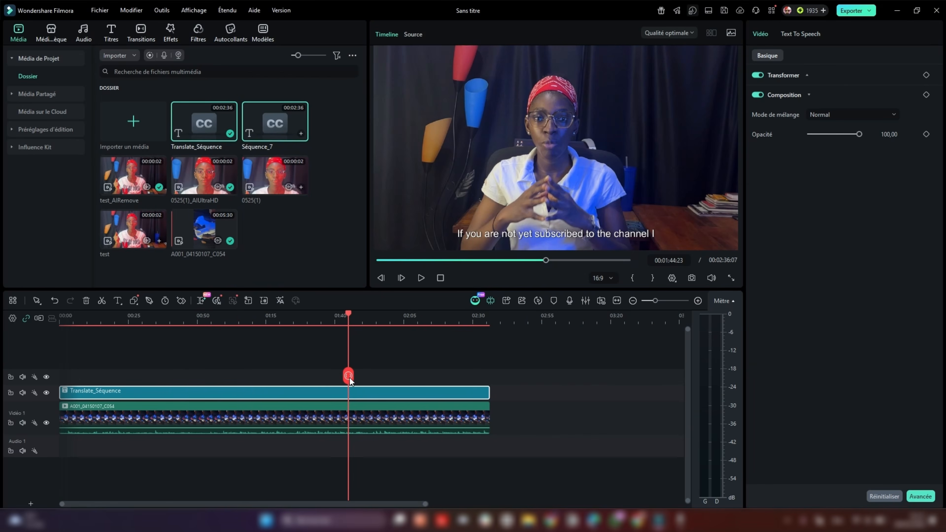
- Move the playhead to 00:01:44:14 and set the Text To Speech language for Translate_Séquence to Français (France)
mouse_move(349, 376)
mouse_down()
mouse_move(356, 380)
mouse_move(323, 372)
mouse_move(353, 372)
mouse_move(340, 371)
mouse_up()
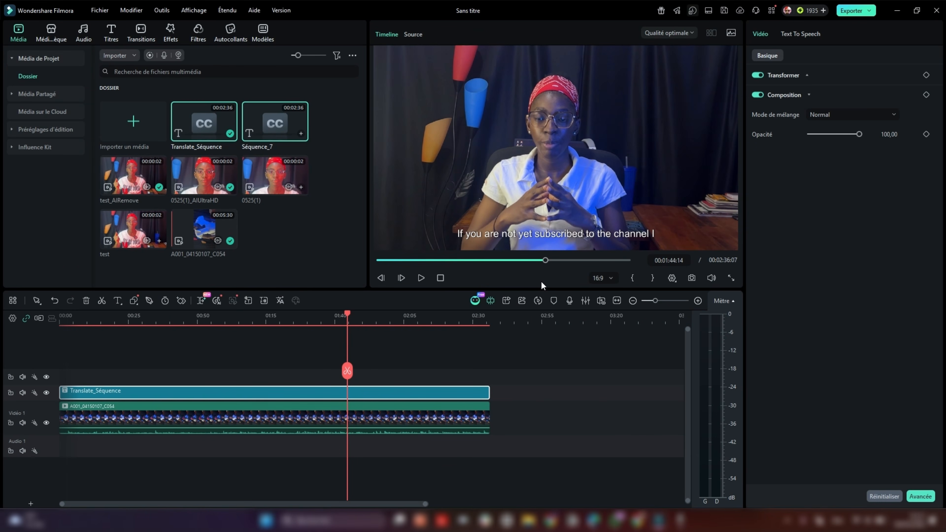
click(788, 35)
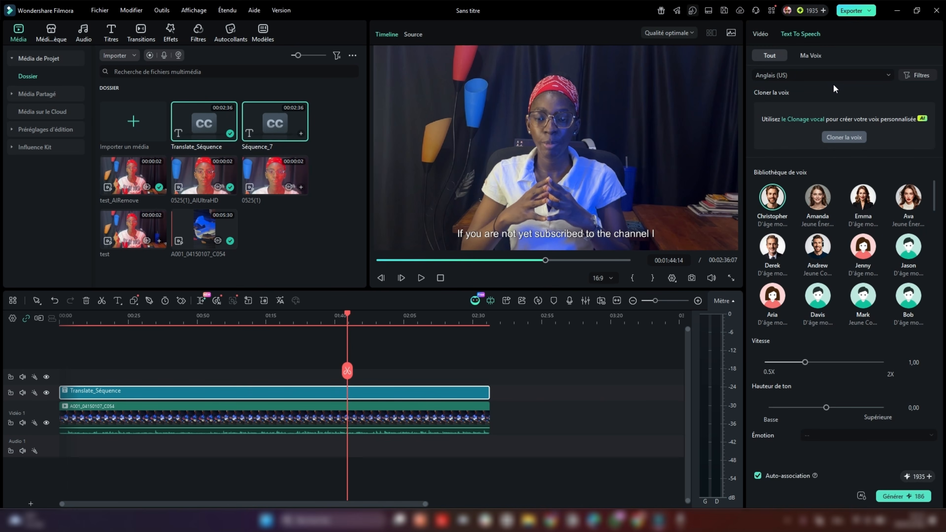
click(854, 77)
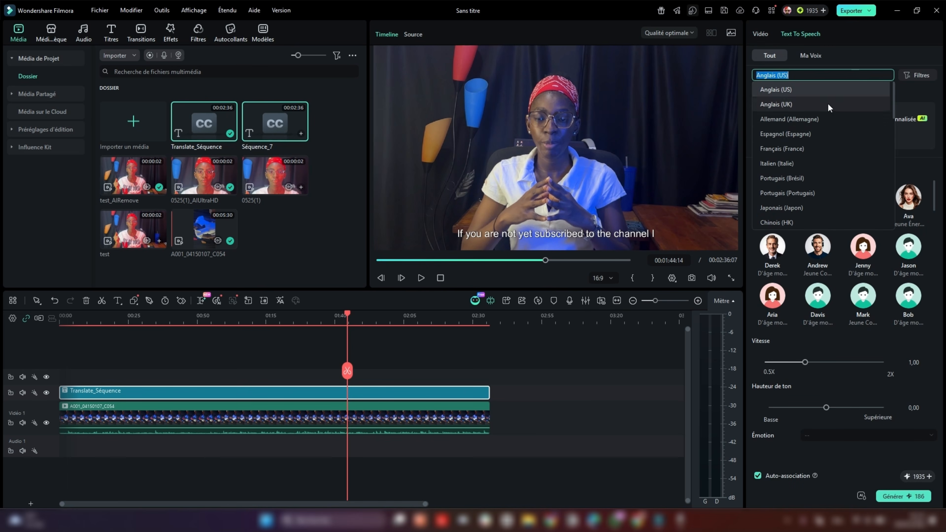
click(787, 148)
- Browse the voice library, preview the Alex voice, and select the Marcus voice for the speech
scroll(823, 258, down, 5)
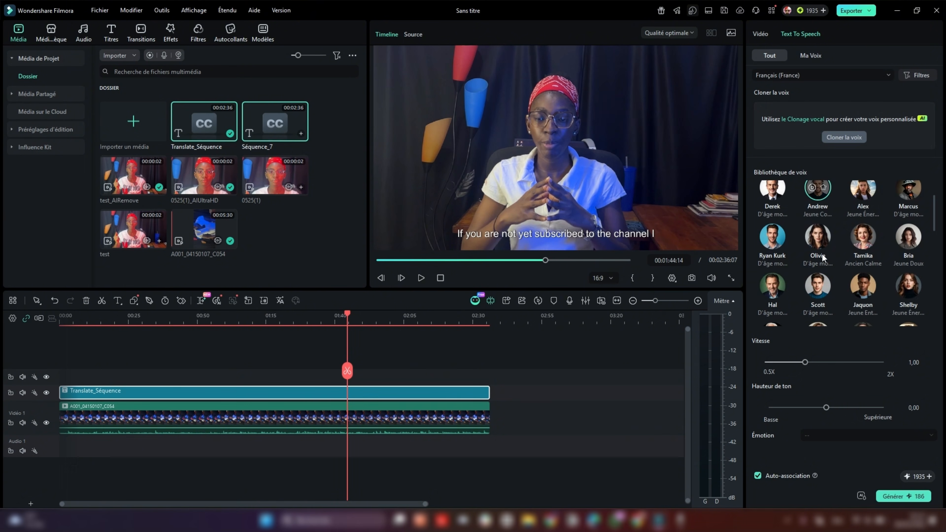
scroll(823, 257, down, 5)
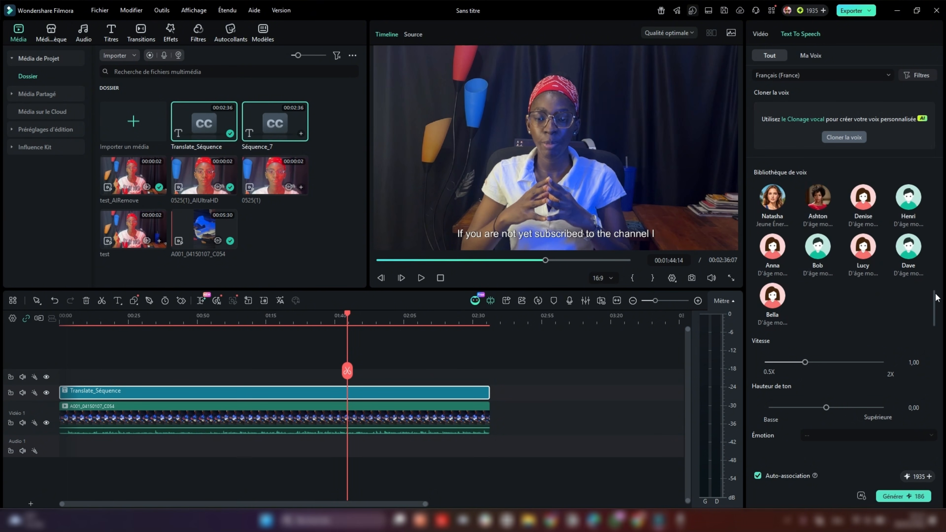
drag(937, 297, 937, 188)
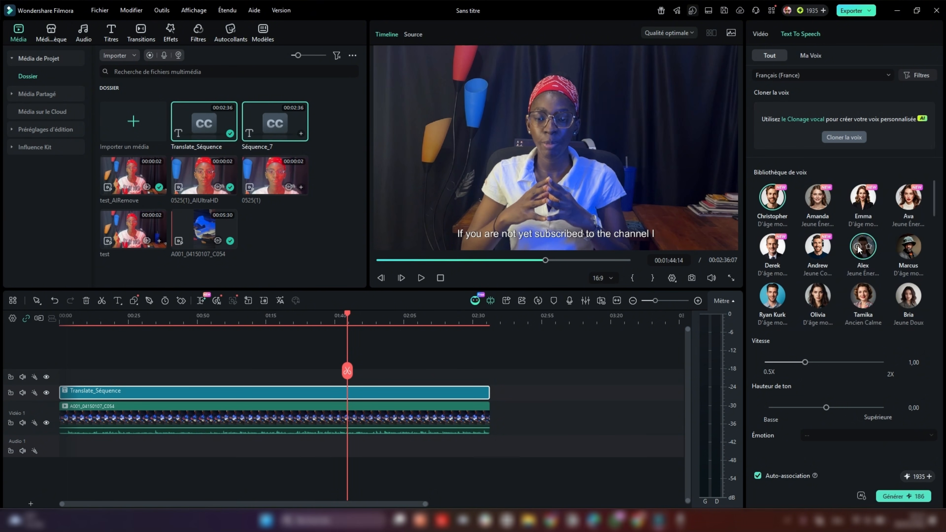
click(858, 249)
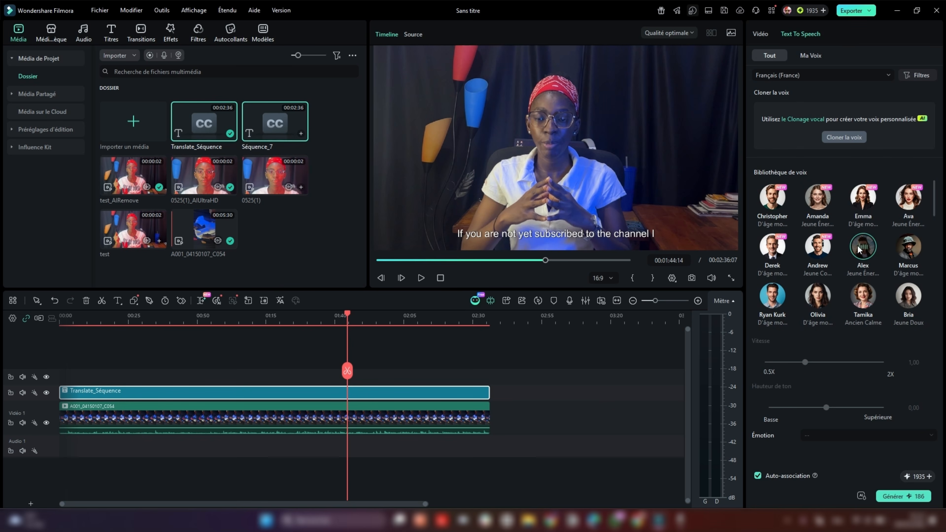
click(902, 249)
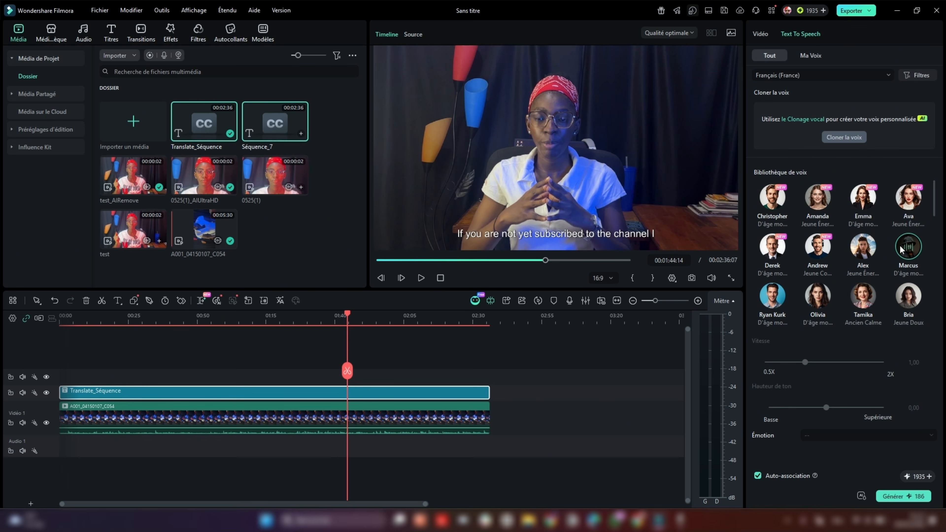
- Look over the remaining library voices and generate the text-to-speech audio from the translated subtitles
mouse_move(934, 199)
mouse_down()
mouse_move(930, 310)
mouse_move(933, 198)
mouse_up()
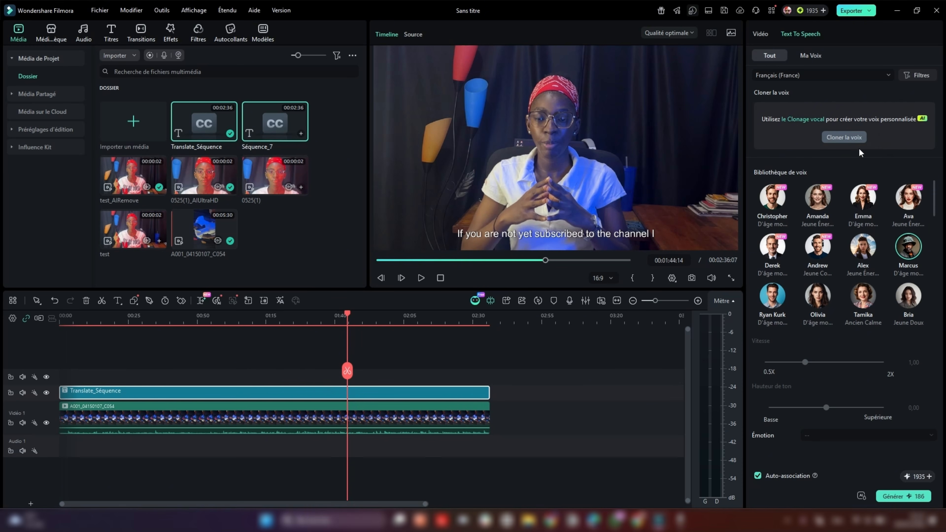
scroll(862, 258, down, 2)
scroll(863, 261, up, 2)
scroll(910, 325, down, 5)
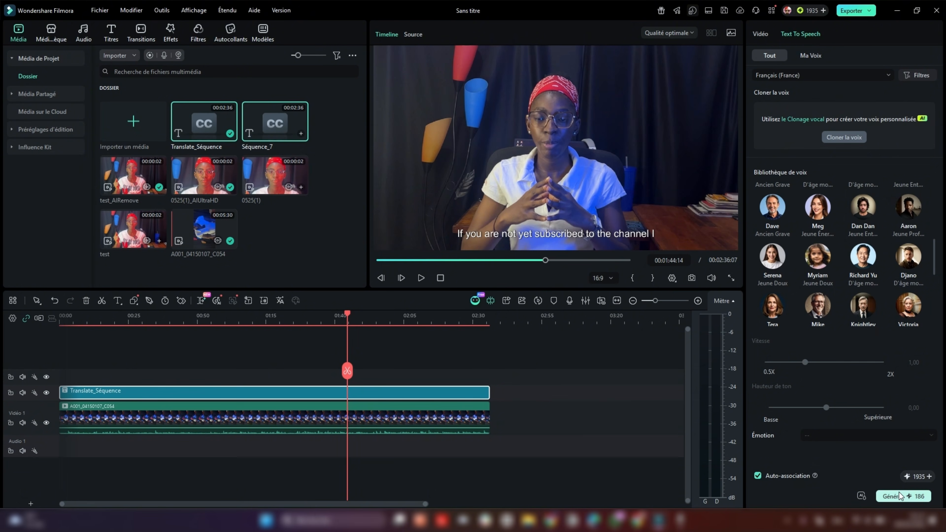
click(899, 498)
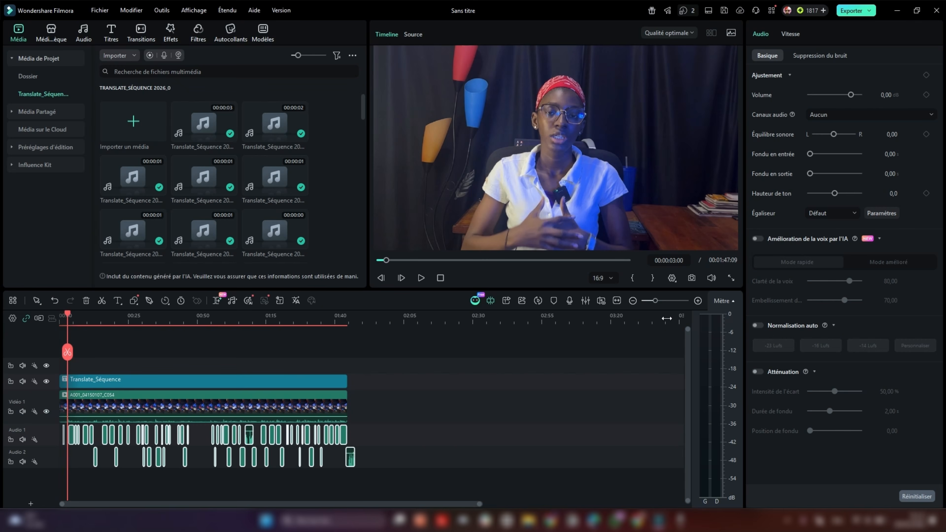
- Inspect the generated voice clips against the Translate_Séquence subtitles at several points along the timeline
mouse_move(655, 301)
mouse_down()
mouse_move(673, 303)
mouse_move(663, 302)
mouse_up()
drag(95, 358, 249, 376)
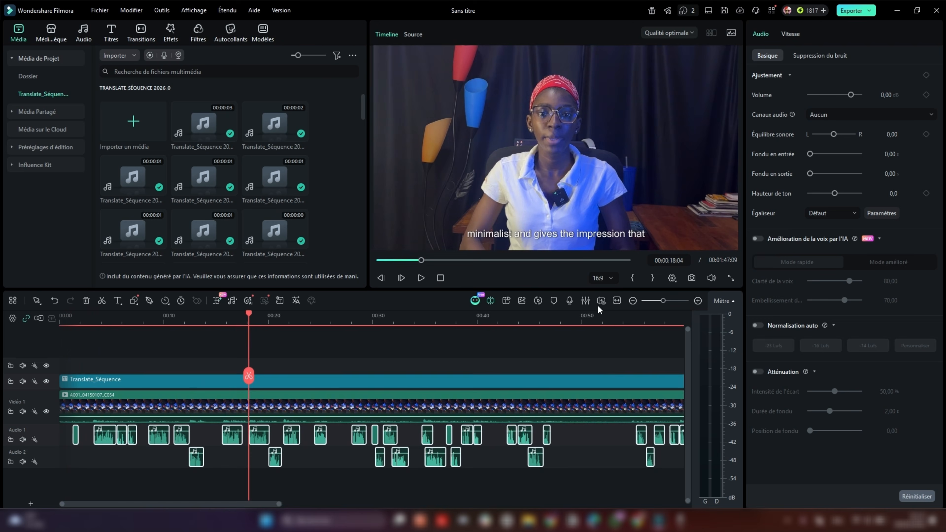
click(633, 301)
click(163, 381)
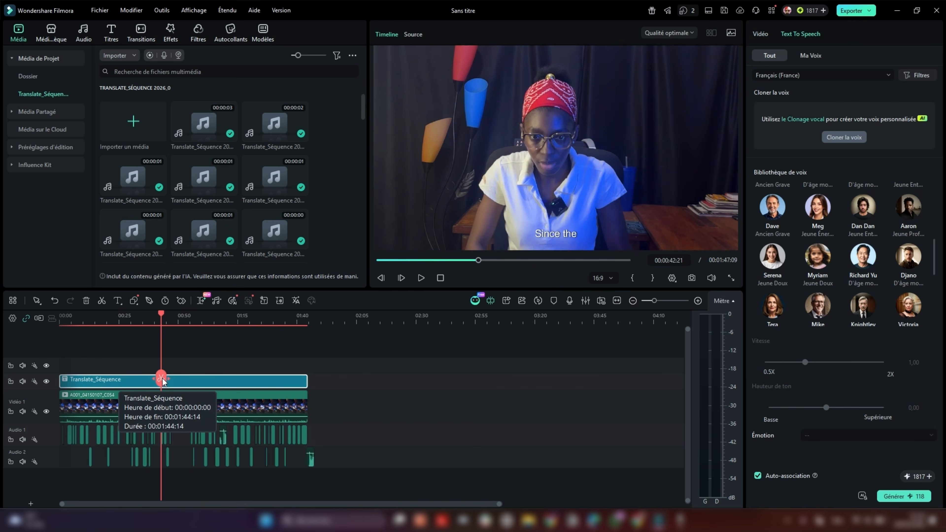
mouse_move(163, 381)
mouse_down()
mouse_move(211, 380)
mouse_move(175, 381)
mouse_up()
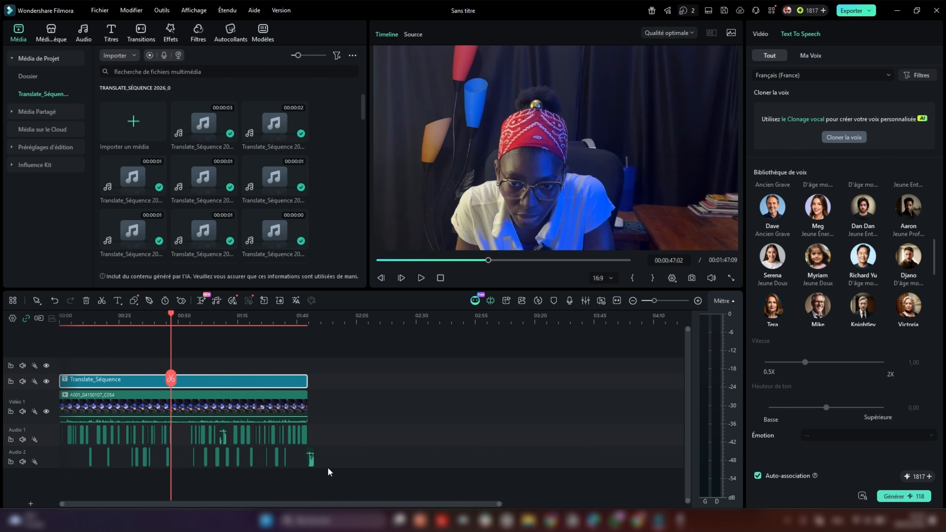
- Review the subtitle clip up to 00:01:22:12 and select all generated voice clips on Audio 1 and Audio 2
drag(367, 477, 15, 426)
click(134, 385)
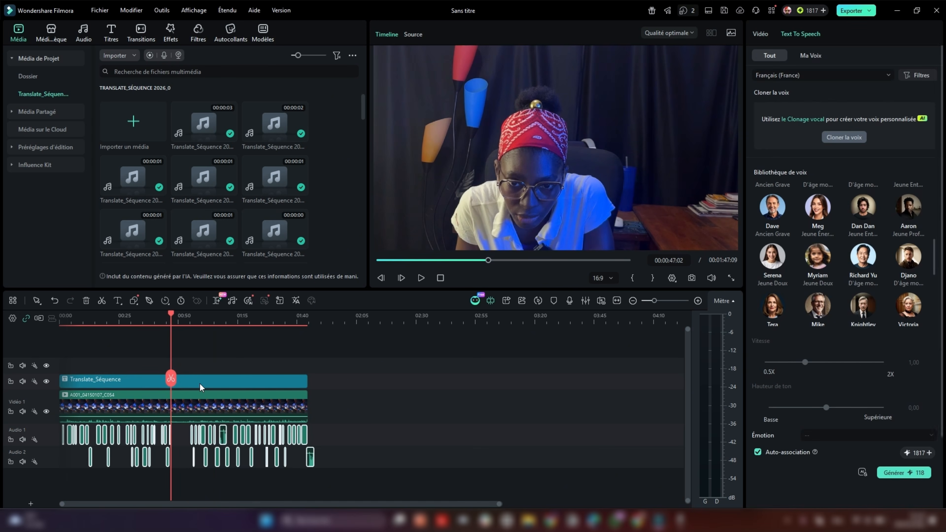
drag(164, 380, 256, 384)
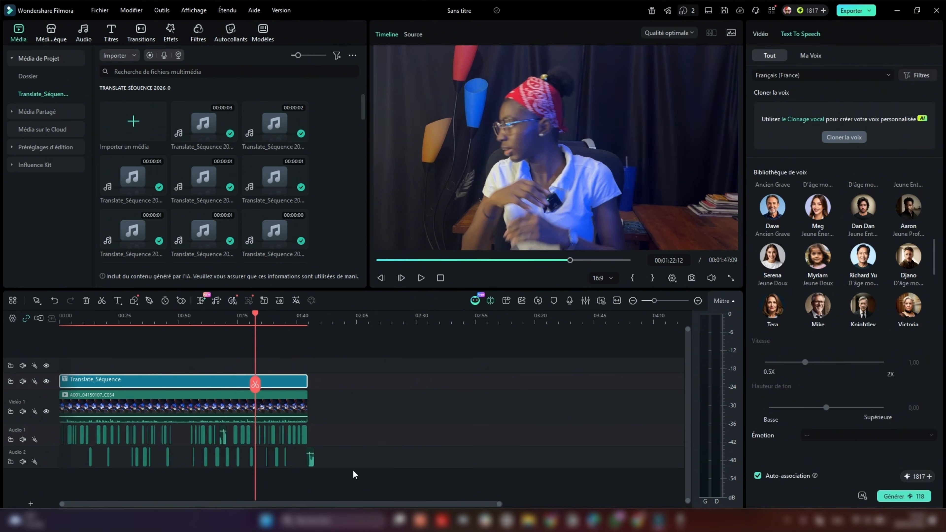
mouse_move(354, 472)
mouse_down()
mouse_move(25, 423)
mouse_move(21, 431)
mouse_up()
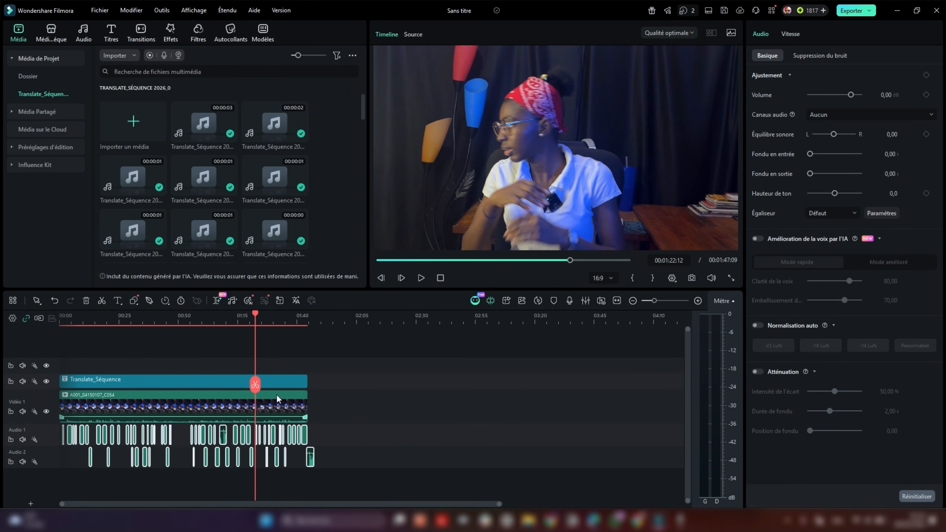
- Hide the Vidéo 1 track and play the generated speech with the subtitles from the start of the timeline
drag(256, 384, 96, 386)
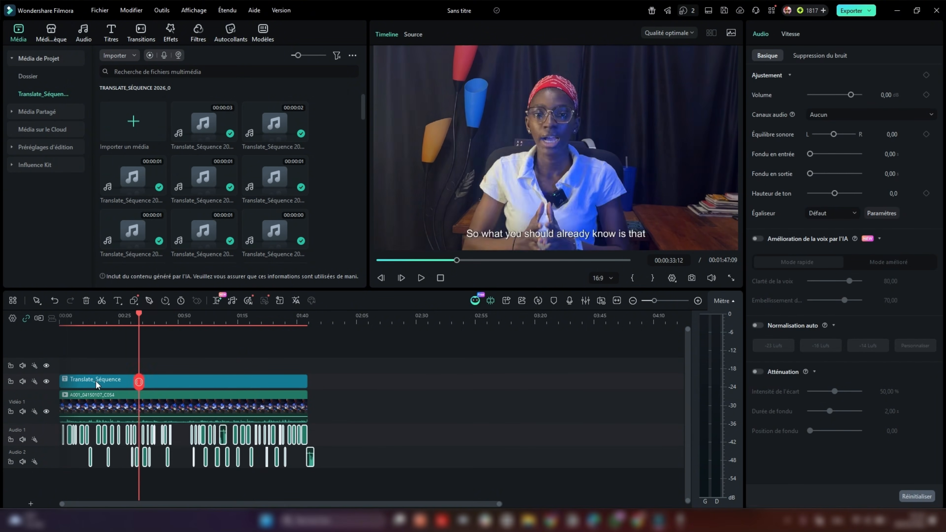
click(46, 412)
key(Home)
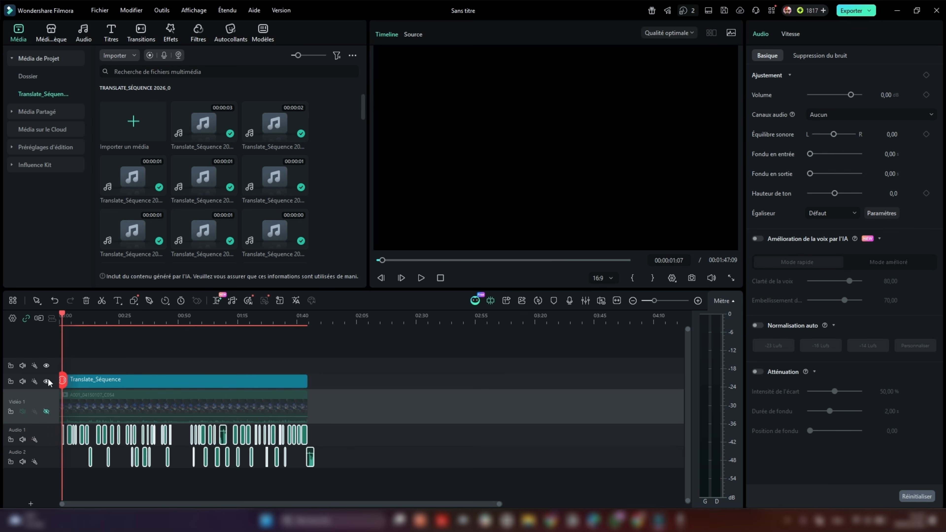
drag(659, 300, 665, 301)
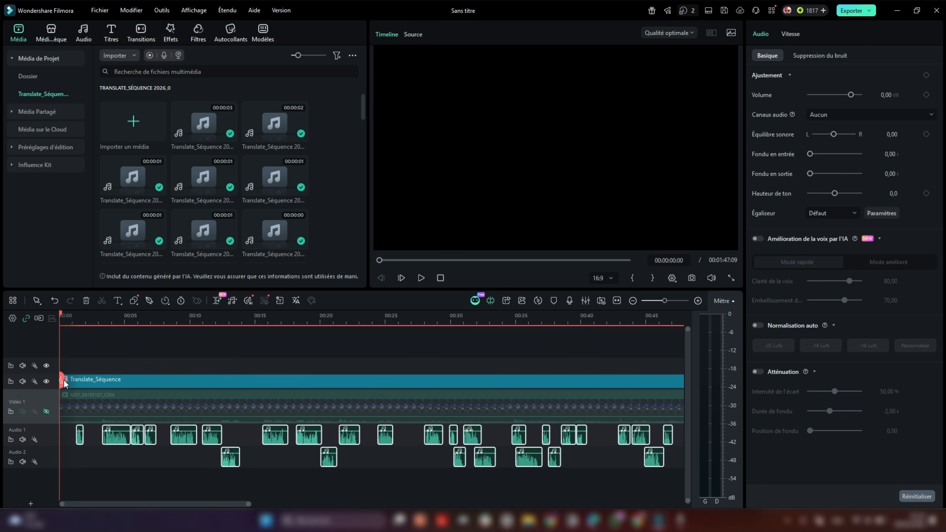
click(420, 278)
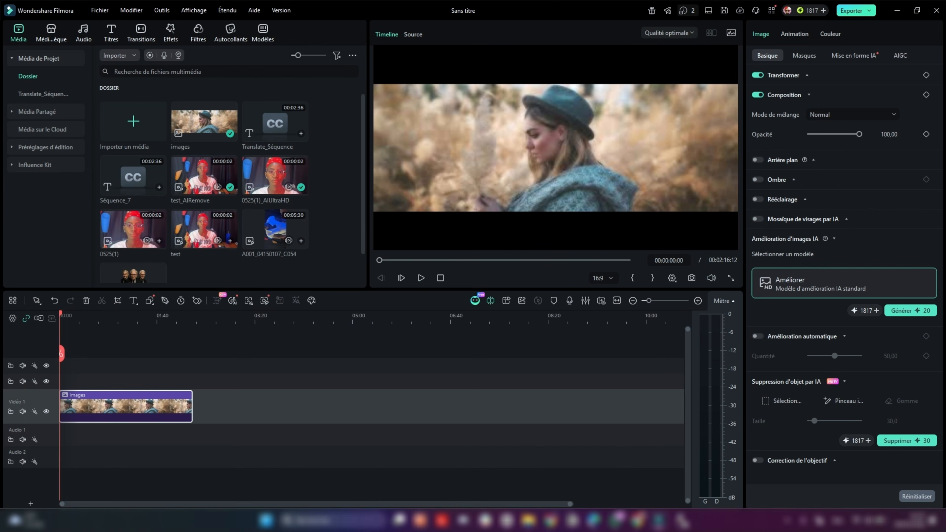
- Browse the AI effects (Effet IA), comparing the Effets spéciaux, Beauté and Maquillage categories and looking through the Beauté effects
click(172, 33)
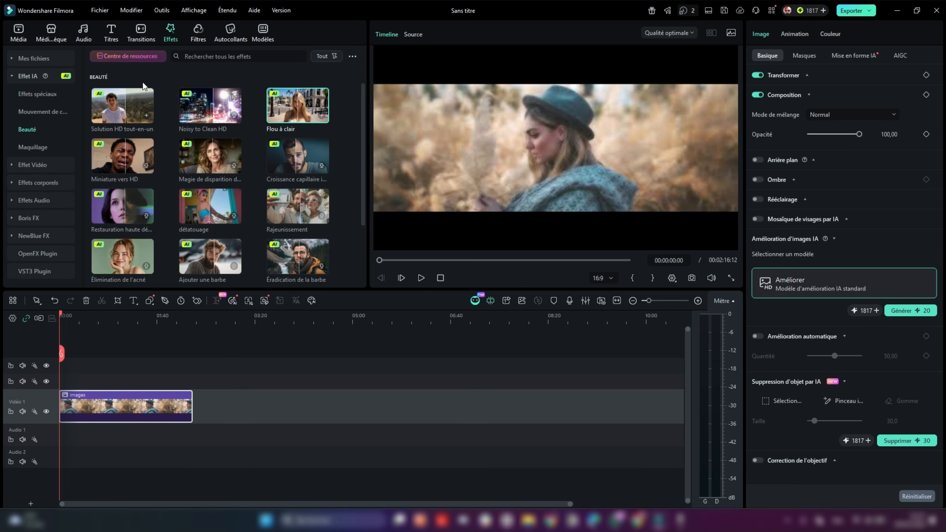
click(29, 77)
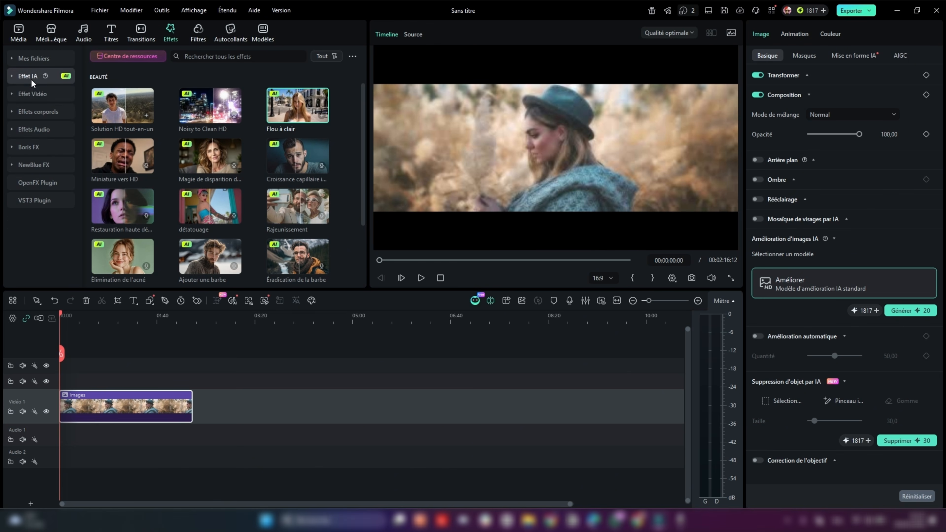
click(31, 77)
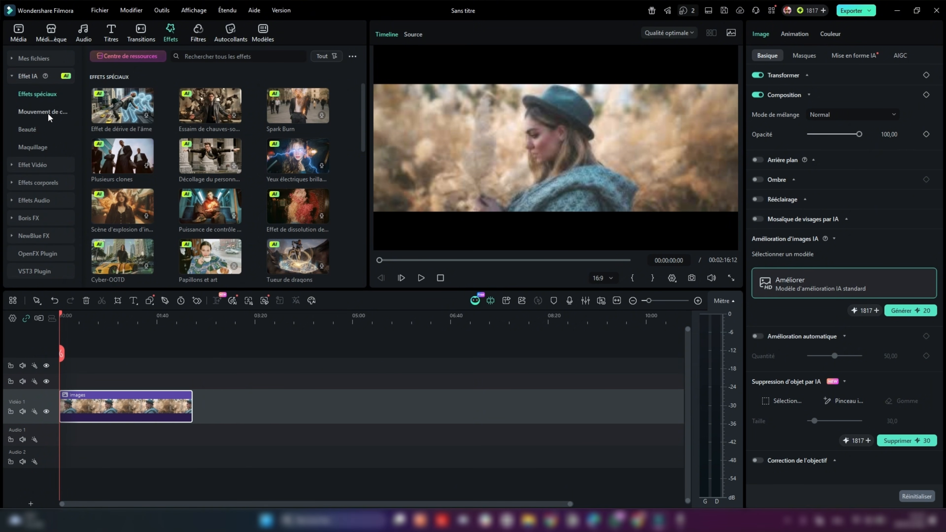
click(35, 131)
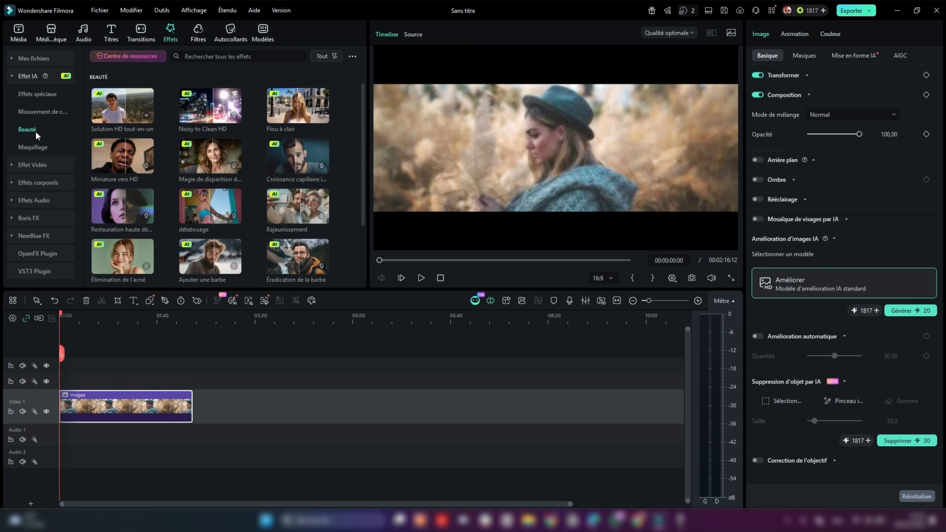
click(29, 146)
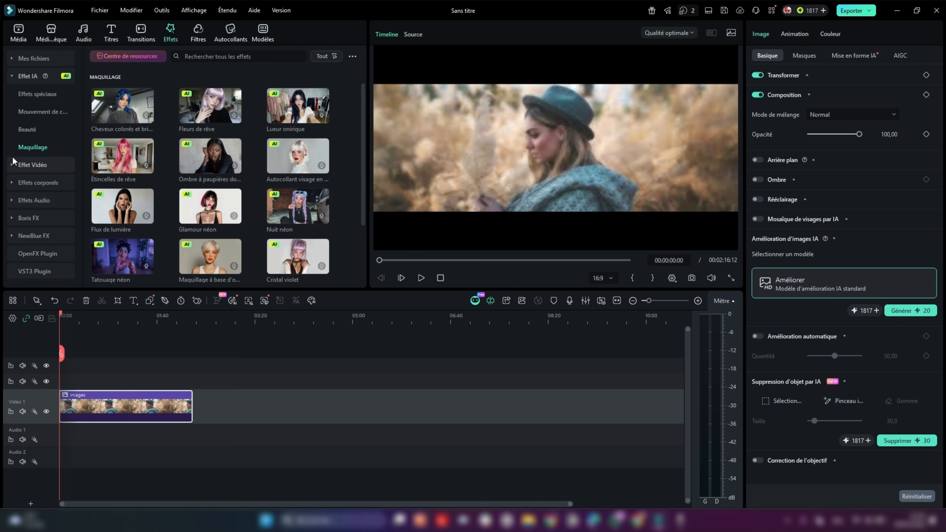
click(26, 130)
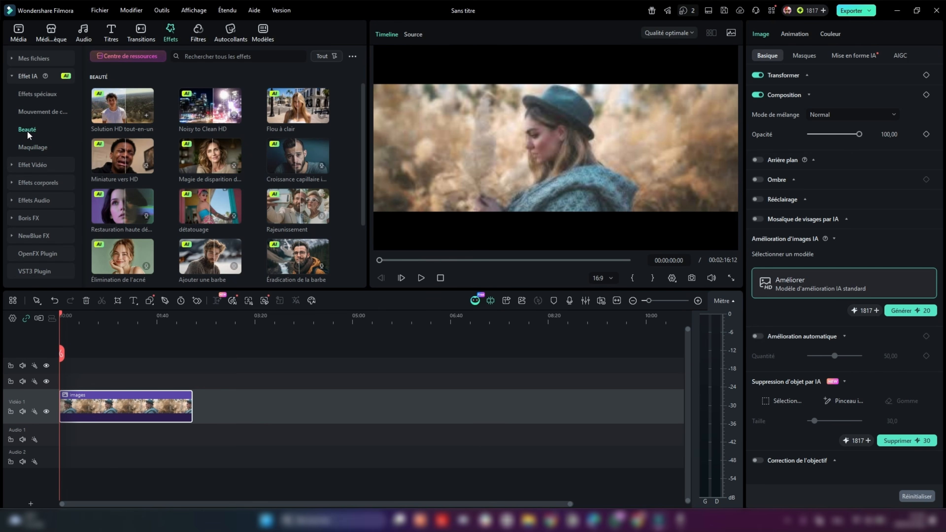
scroll(182, 147, down, 2)
scroll(181, 148, up, 2)
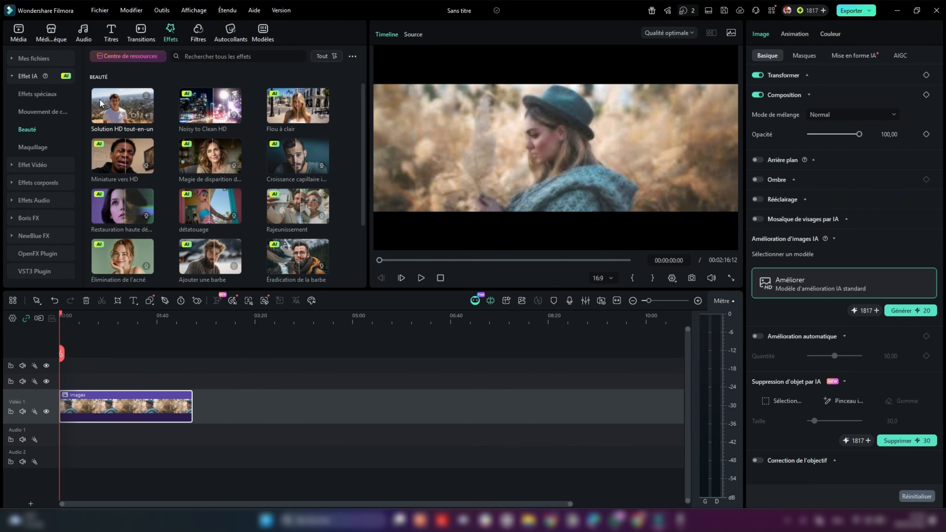
- Preview the Flou à clair effect, apply it to the images clip on Vidéo 1 and generate the AI effect
click(297, 110)
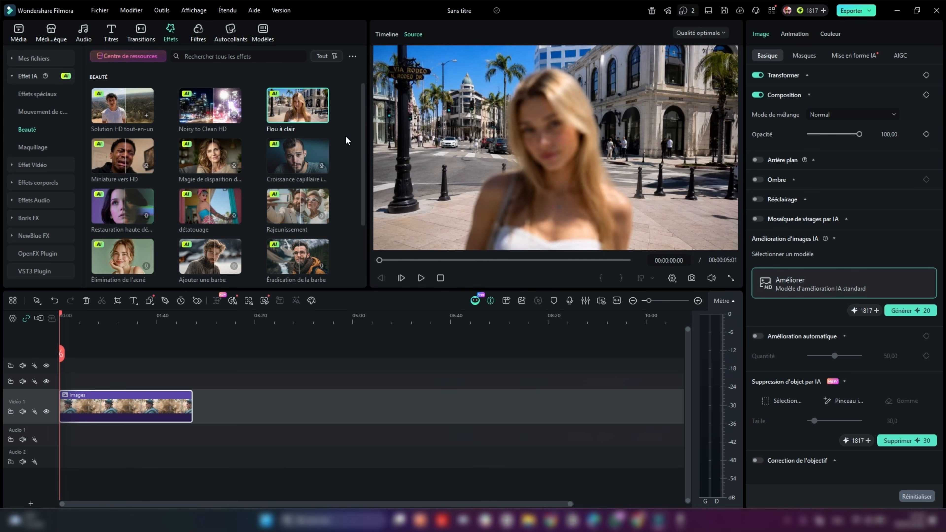
drag(298, 106, 220, 307)
drag(104, 398, 105, 403)
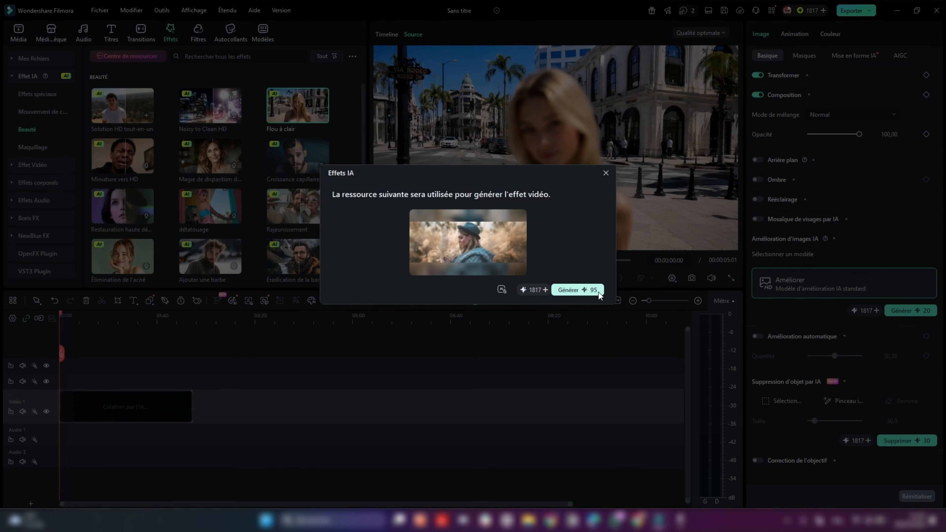
click(578, 290)
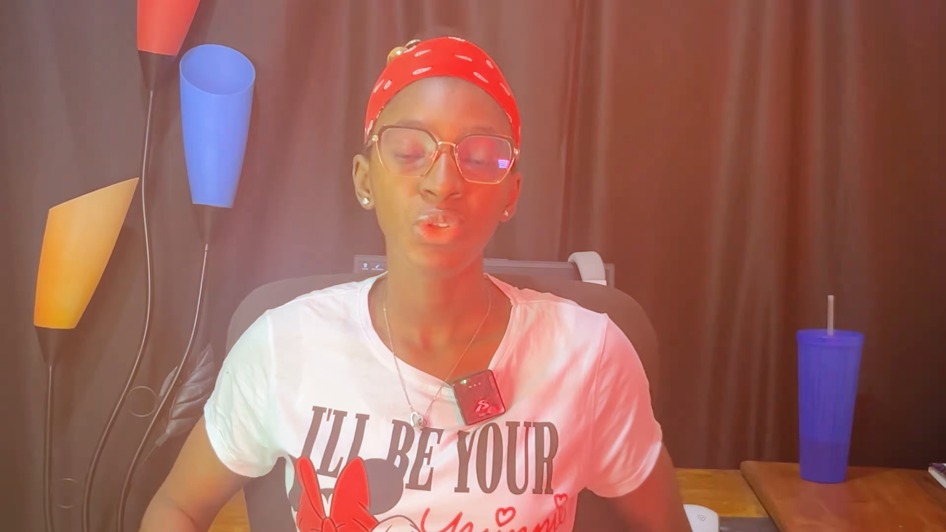